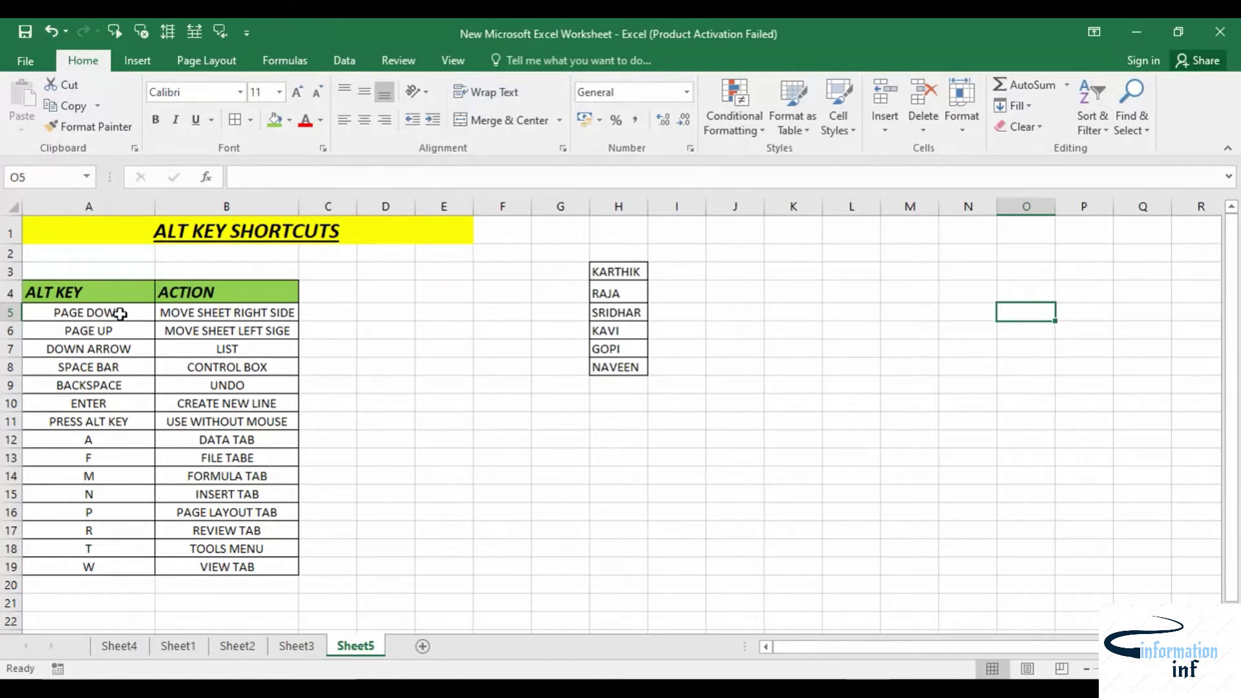
Page the sheet one screen right and back with Alt+Page Down and Alt+Page Up
mouse_move(833, 656)
mouse_down()
mouse_move(853, 662)
mouse_move(805, 657)
mouse_up()
key(alt+Page_Down)
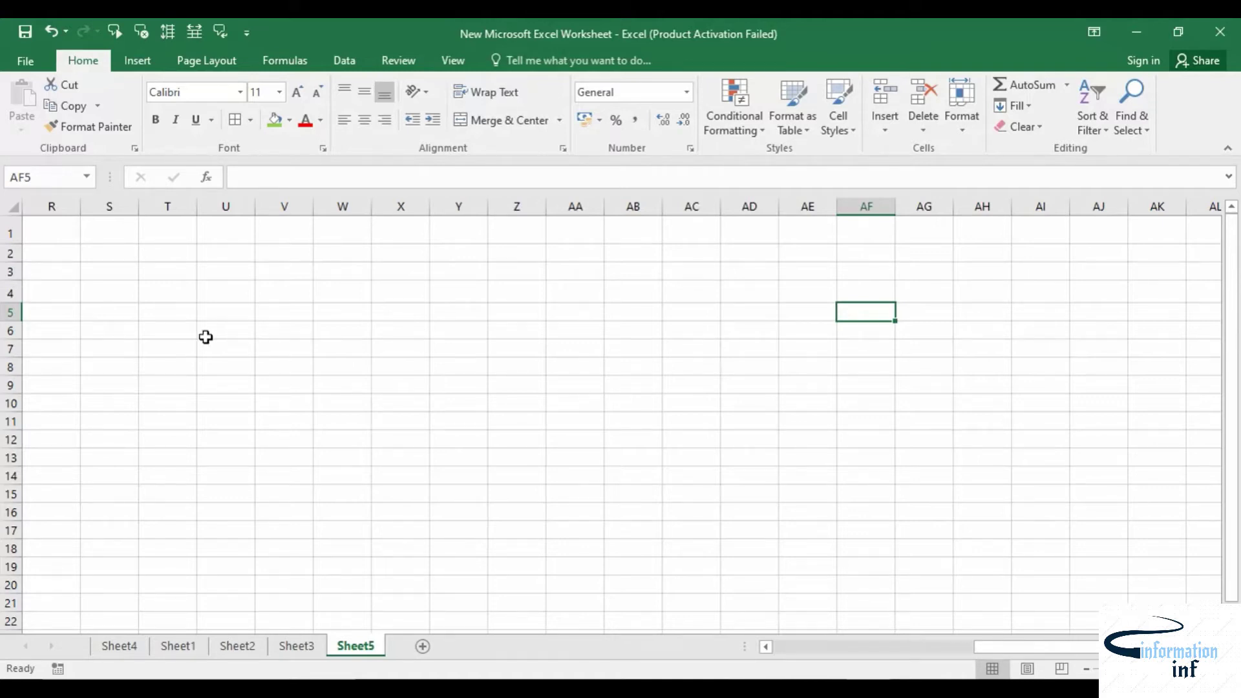
key(alt+Page_Up)
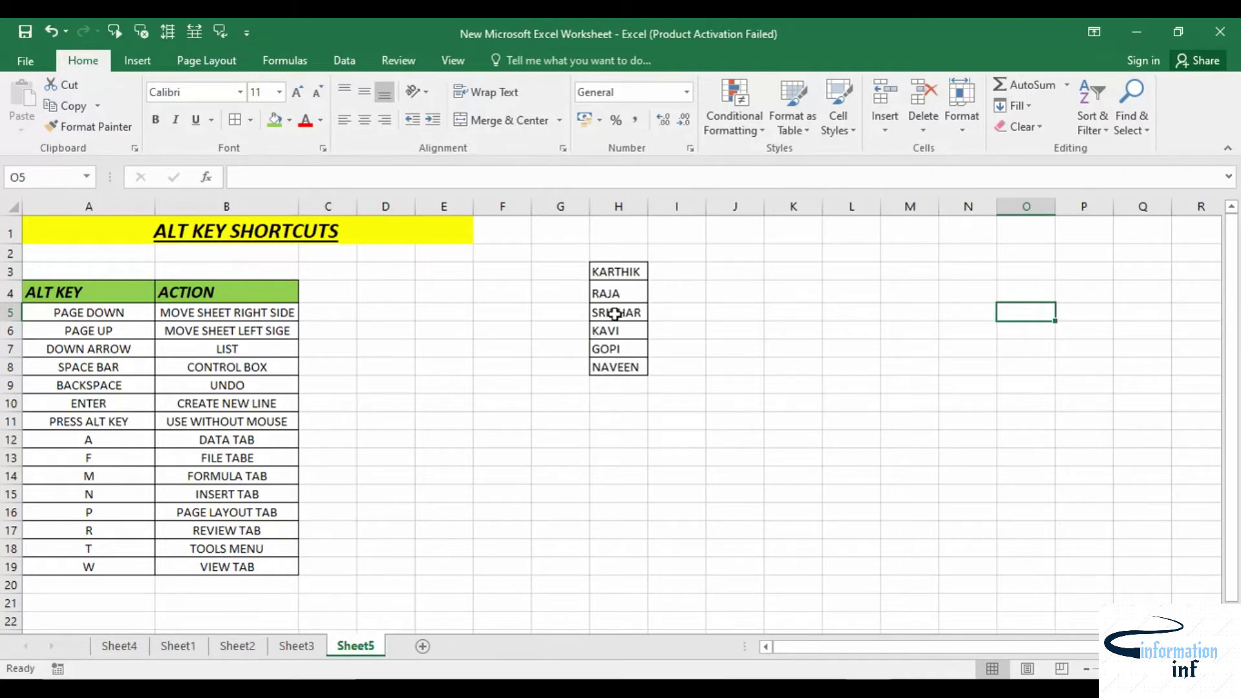
Pick NAVEEN for H9 from column H's existing-name dropdown (Alt+Down)
click(626, 388)
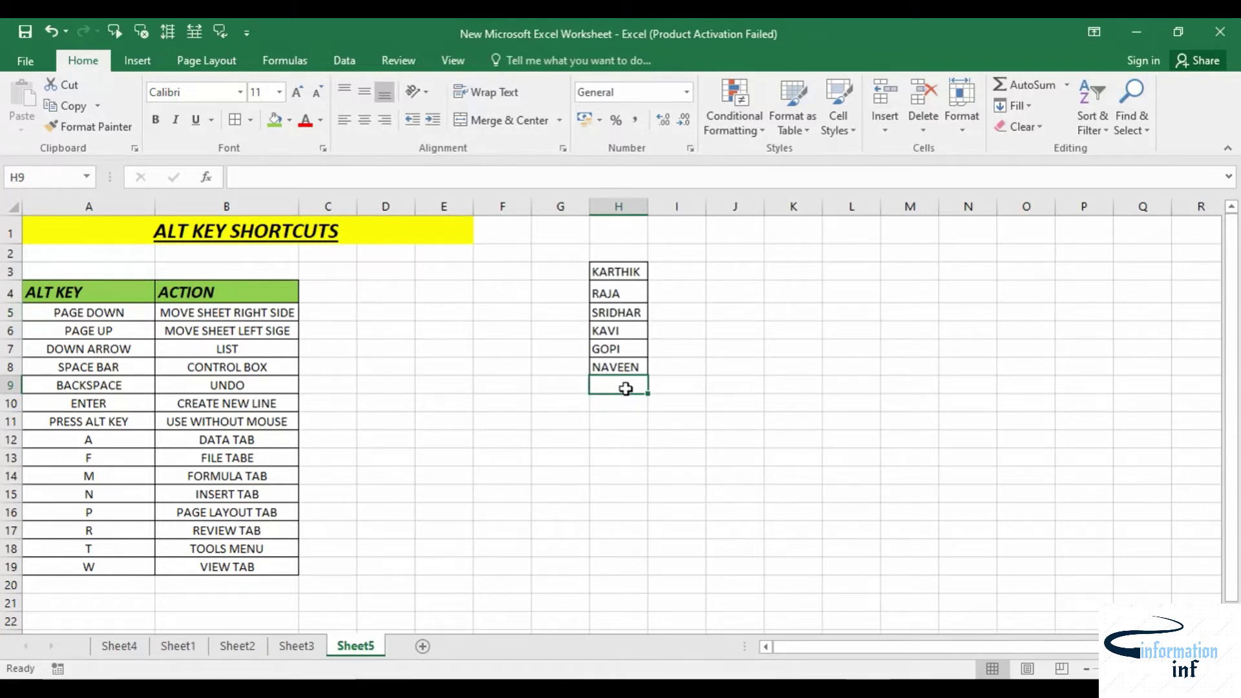
key(alt+Down)
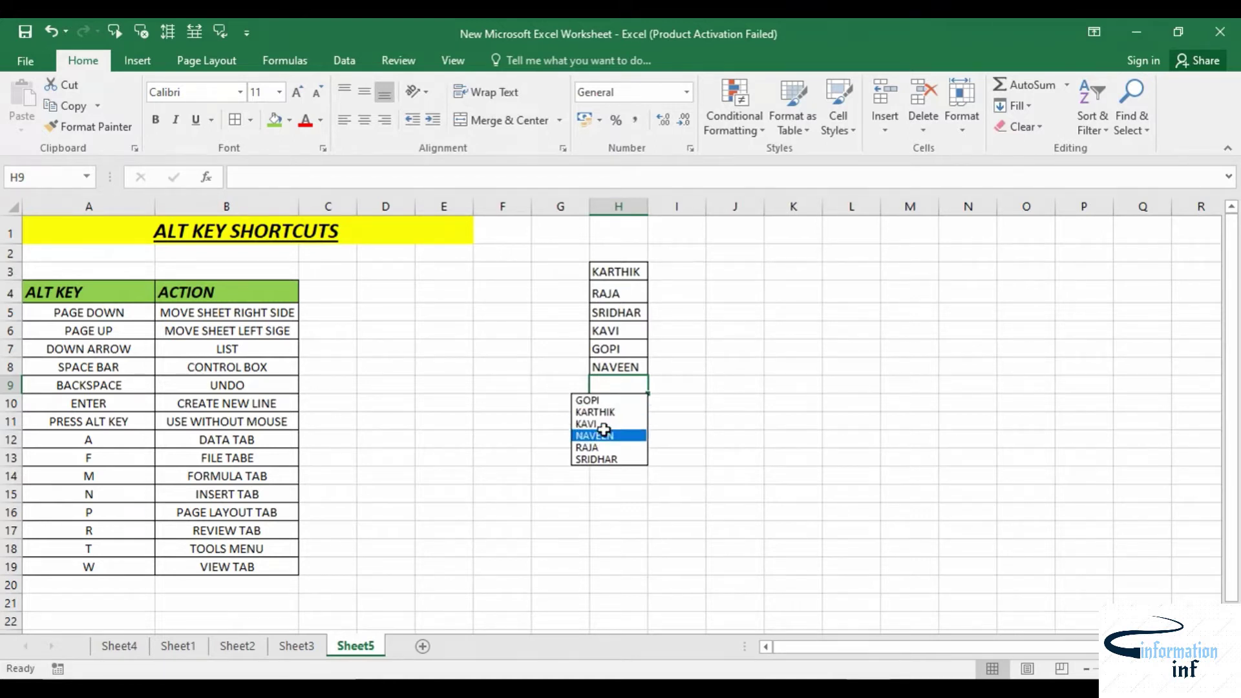
click(604, 429)
Pick GOPI for H10 the same way, then select the SPACE BAR entry in A8
click(619, 403)
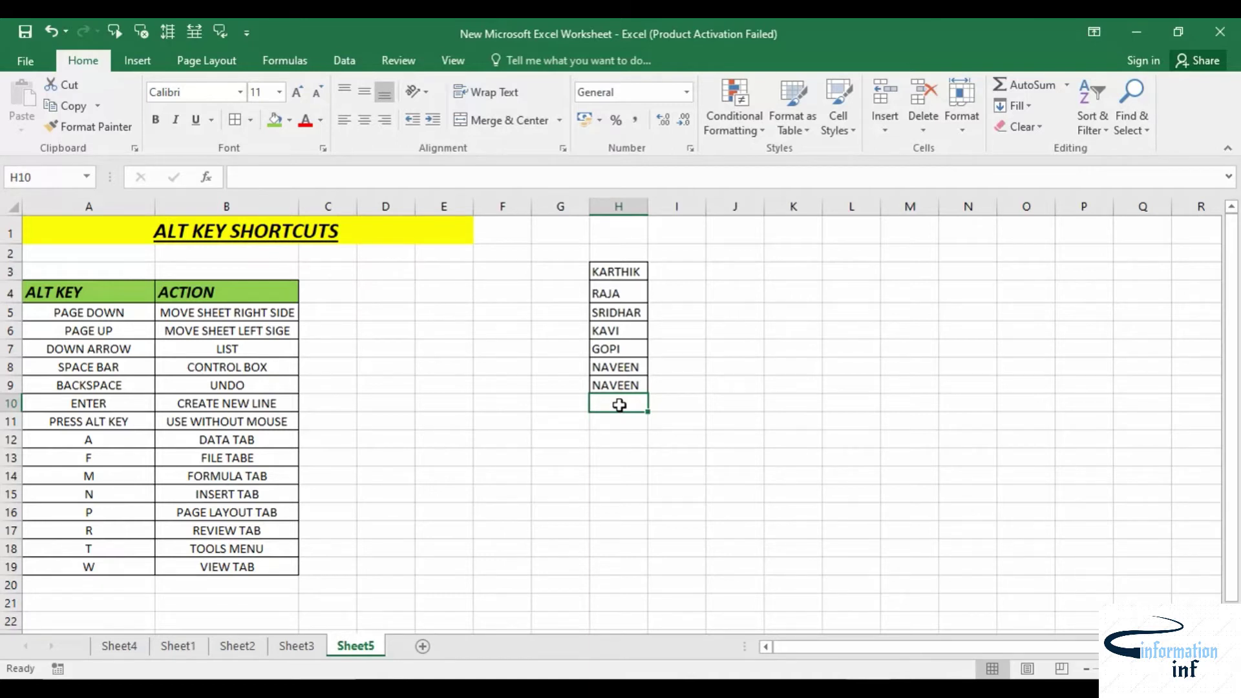
key(alt+Down)
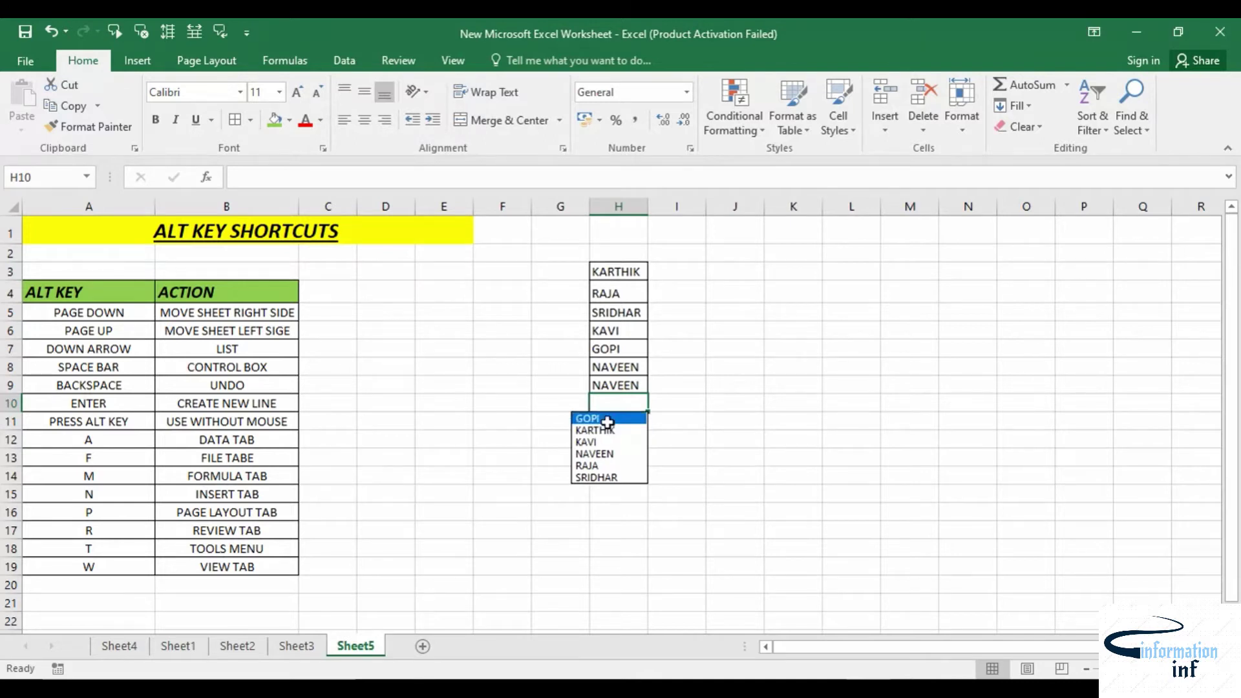
click(608, 423)
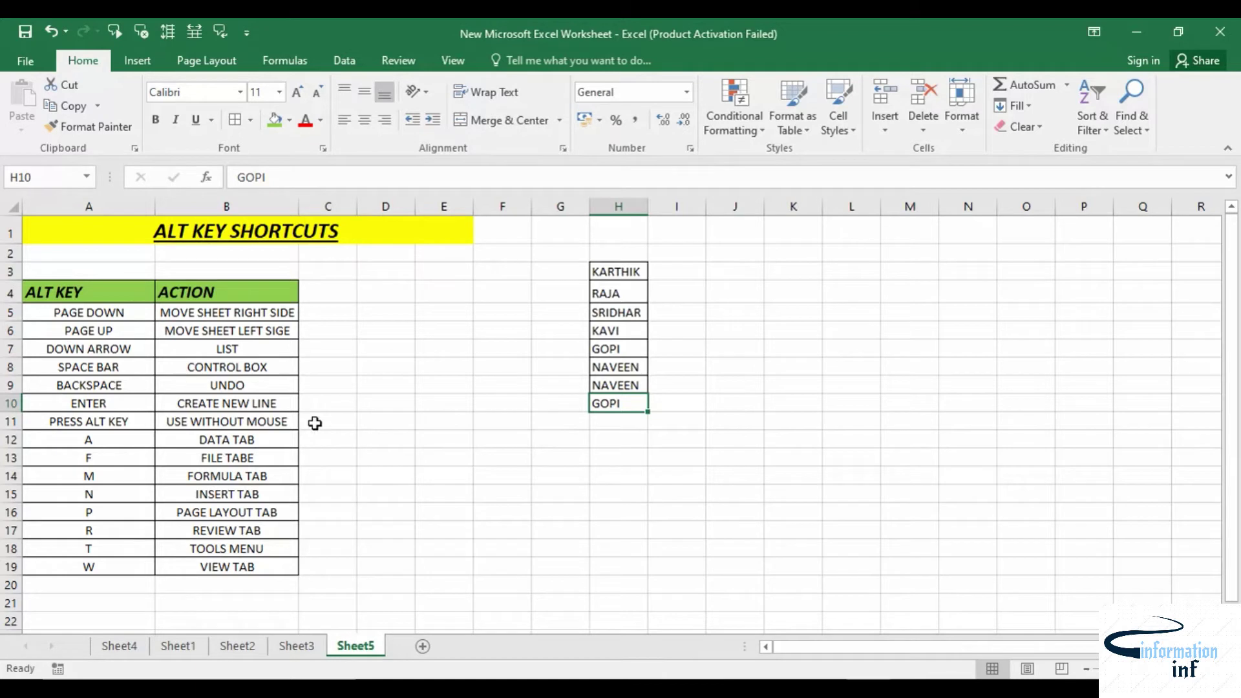
click(106, 371)
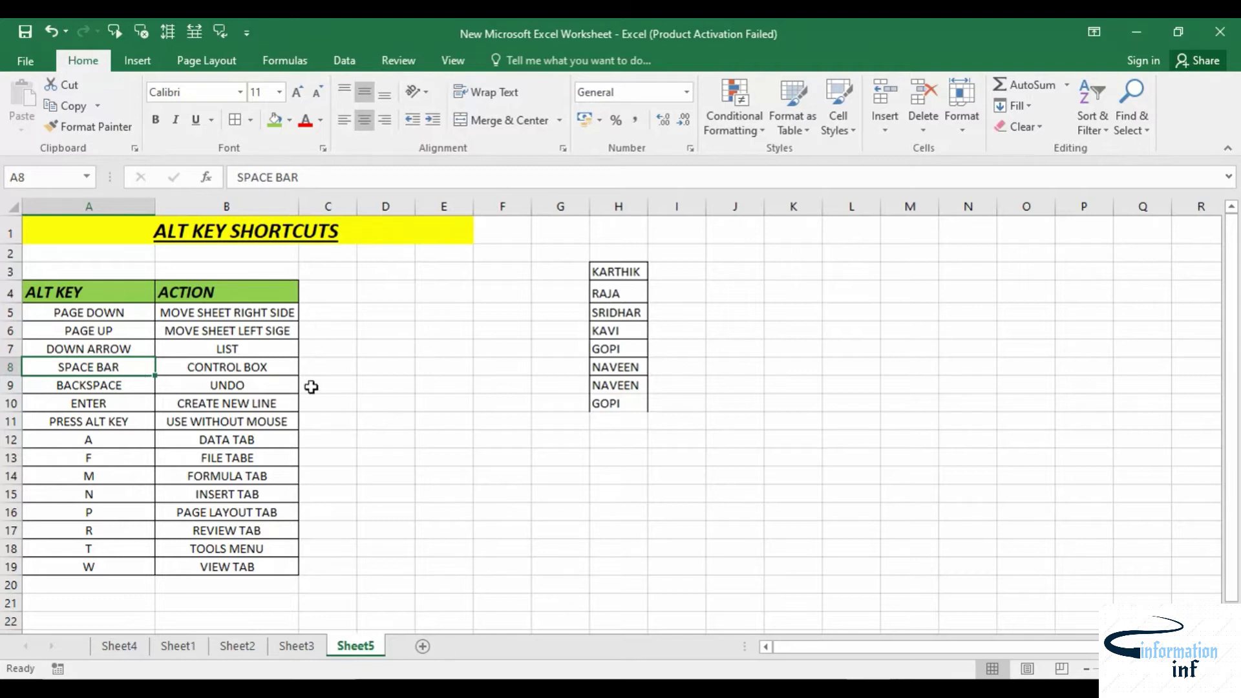
key(alt+space)
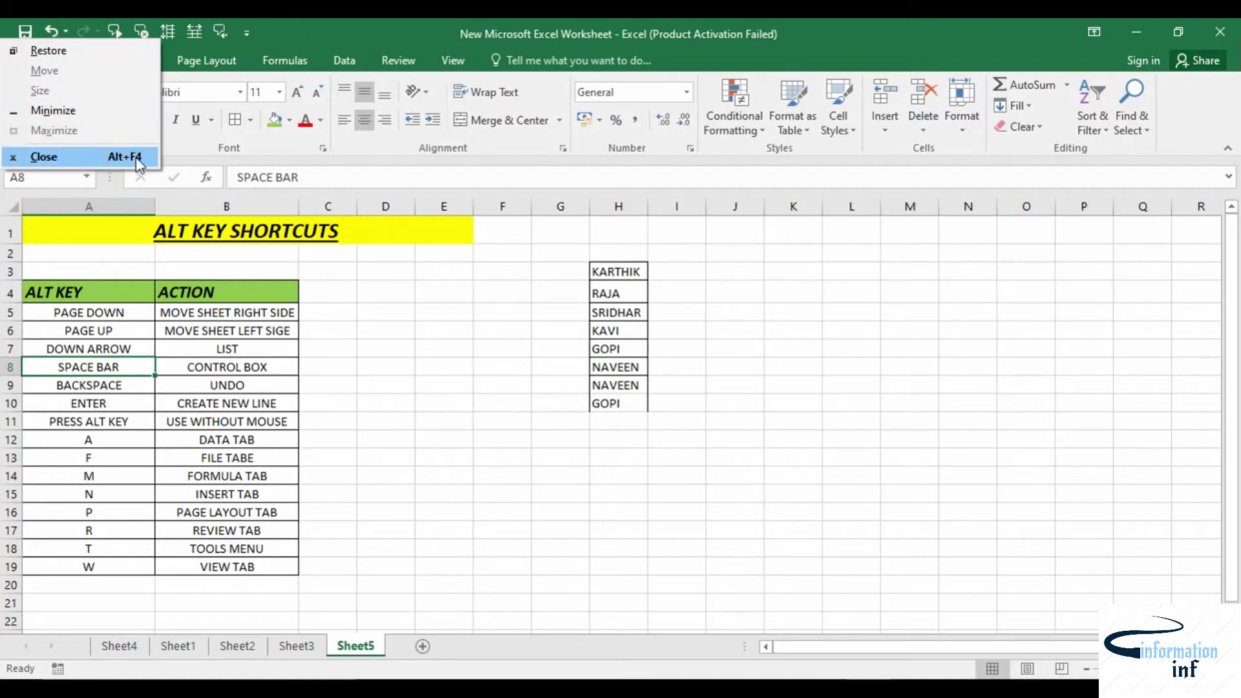
click(458, 387)
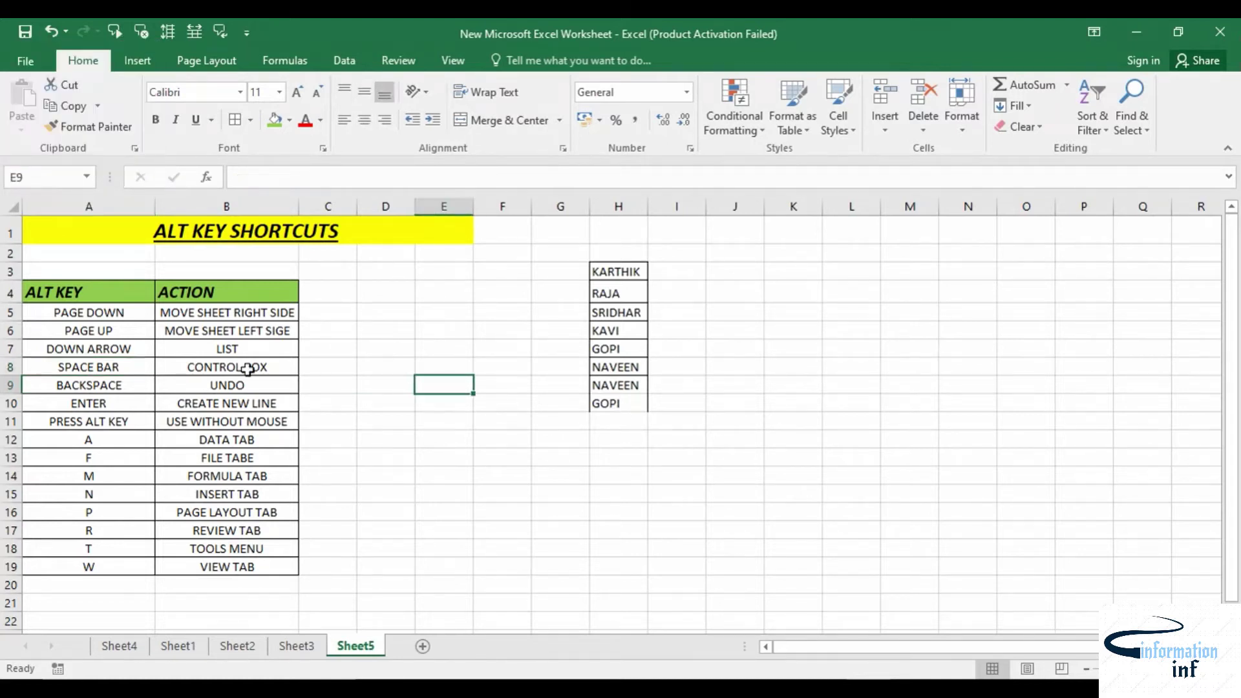
click(108, 386)
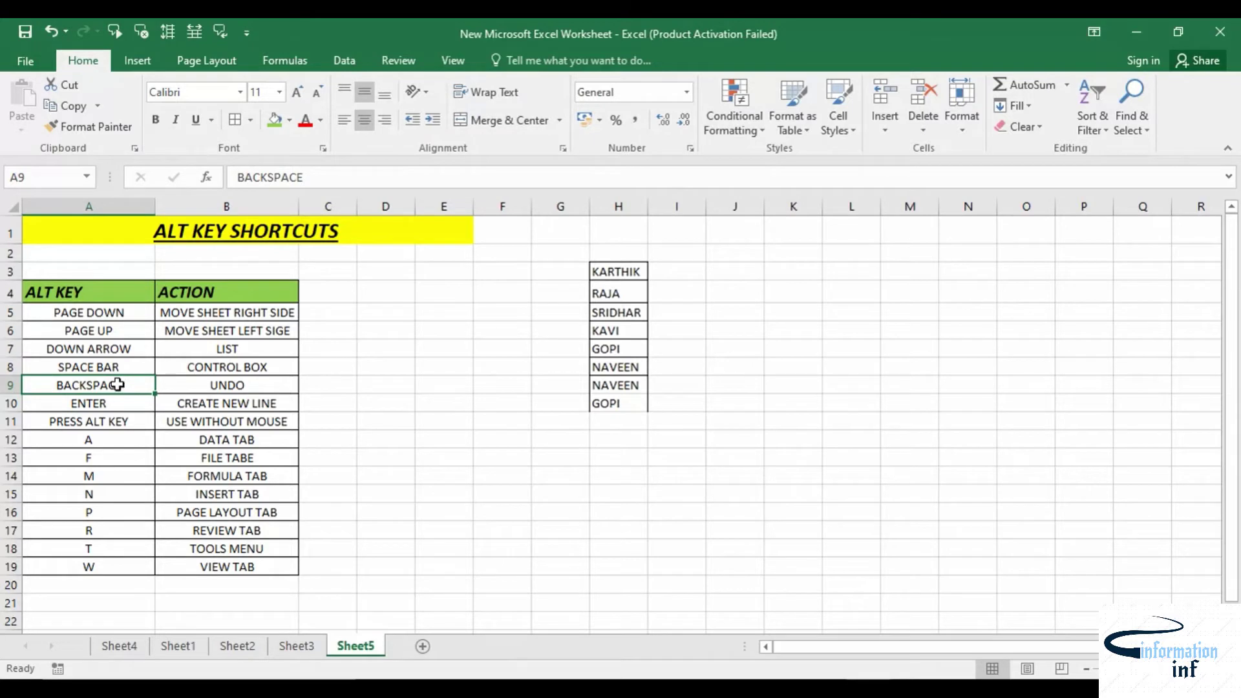
click(461, 367)
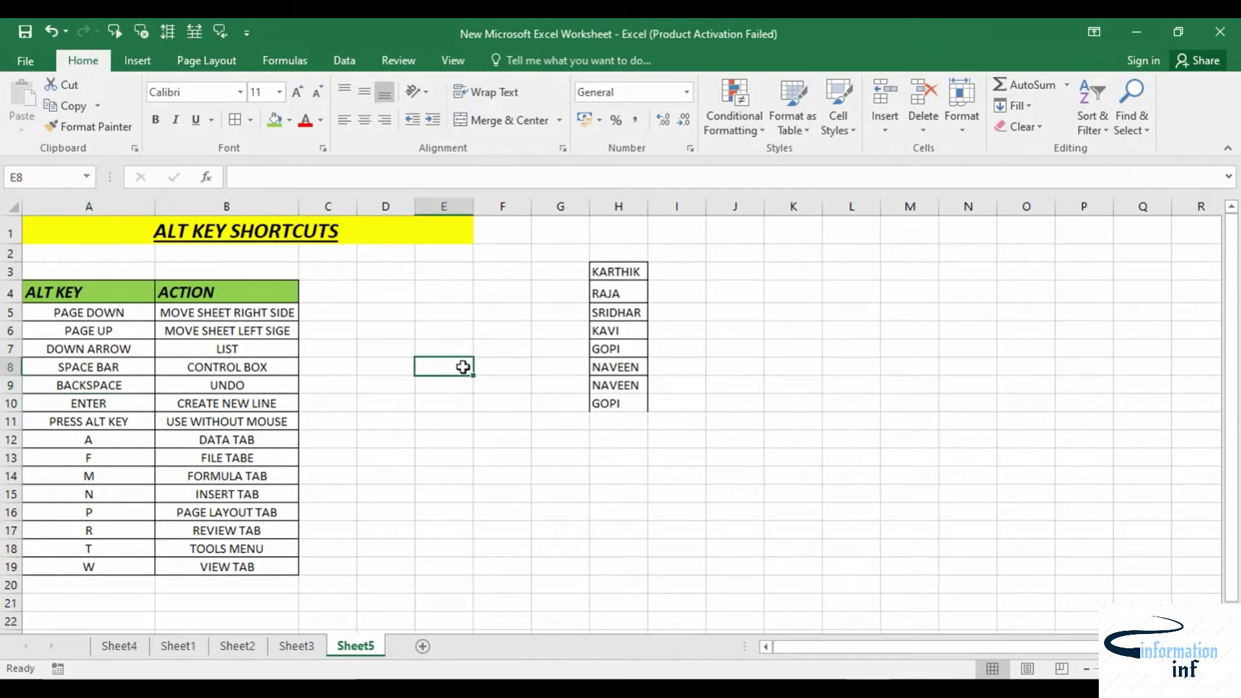
text(RAJA)
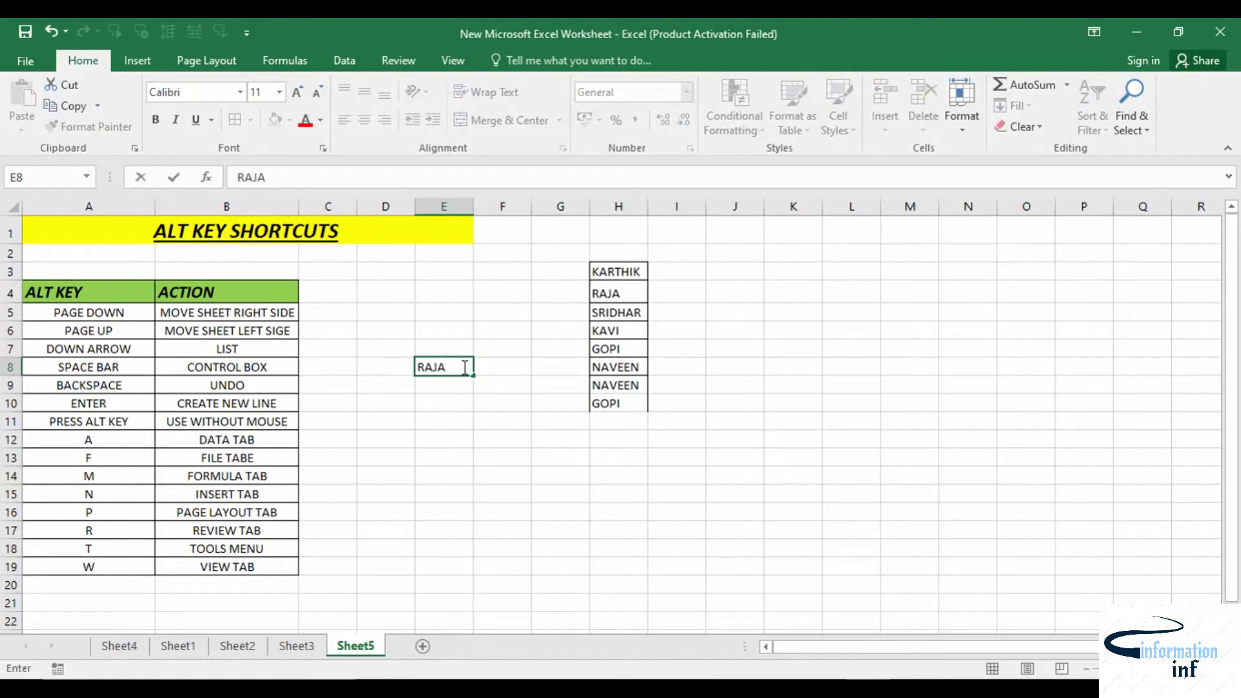
key(alt+BackSpace)
text(RAJA)
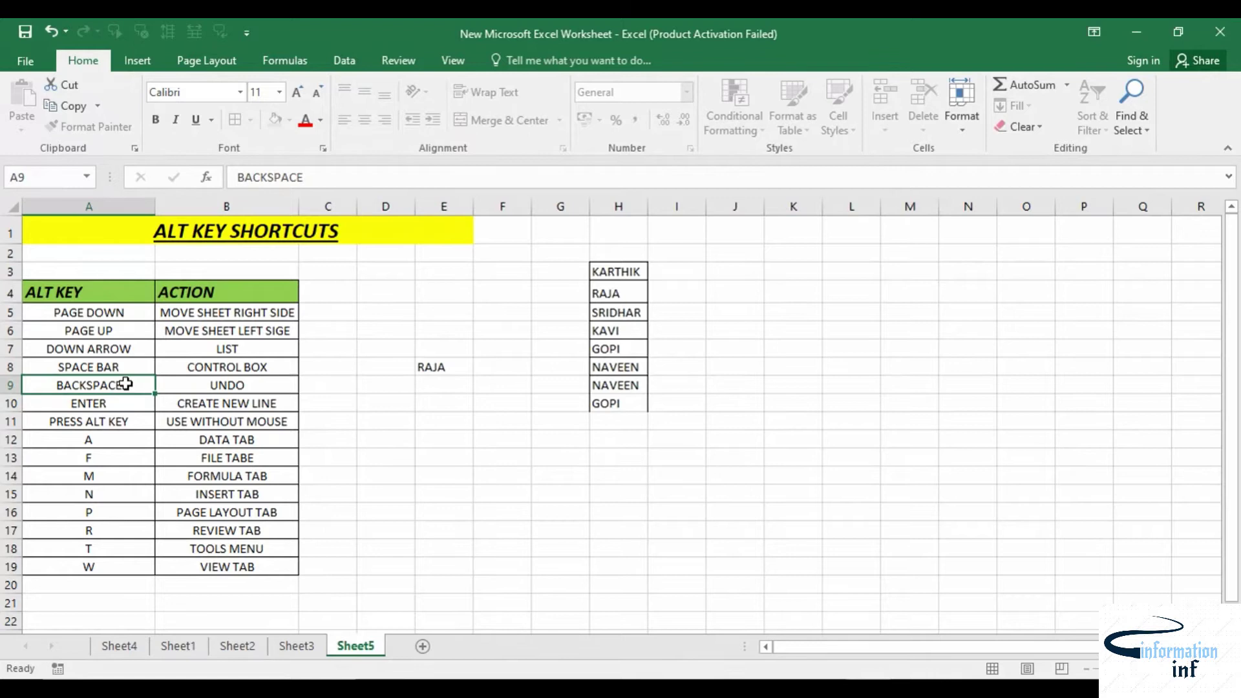
drag(107, 384, 170, 384)
click(423, 383)
click(432, 368)
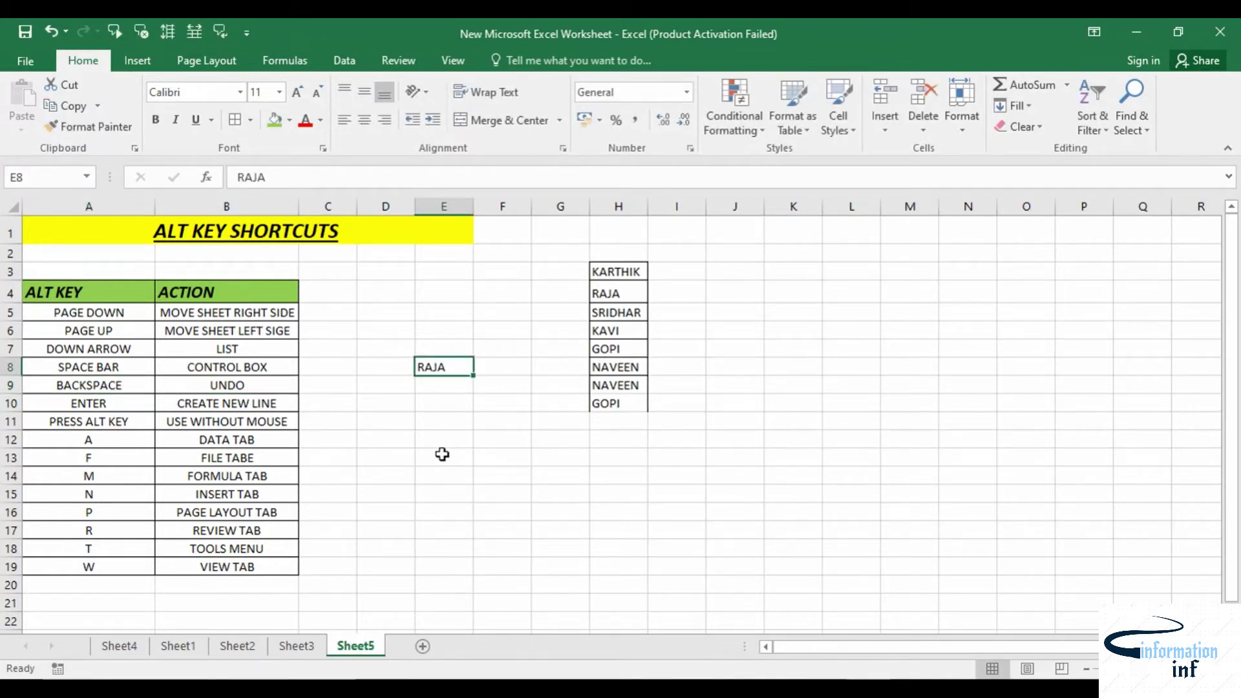
key(alt+BackSpace)
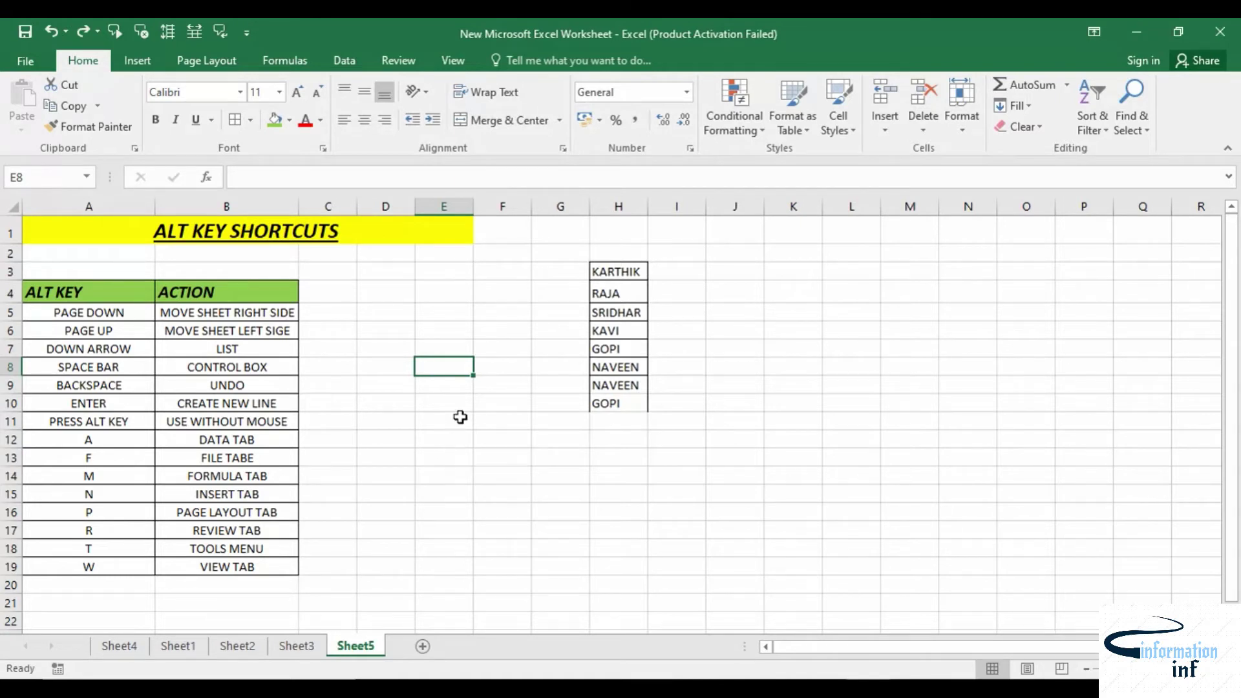
mouse_move(97, 409)
mouse_down()
mouse_move(250, 414)
mouse_move(250, 393)
mouse_up()
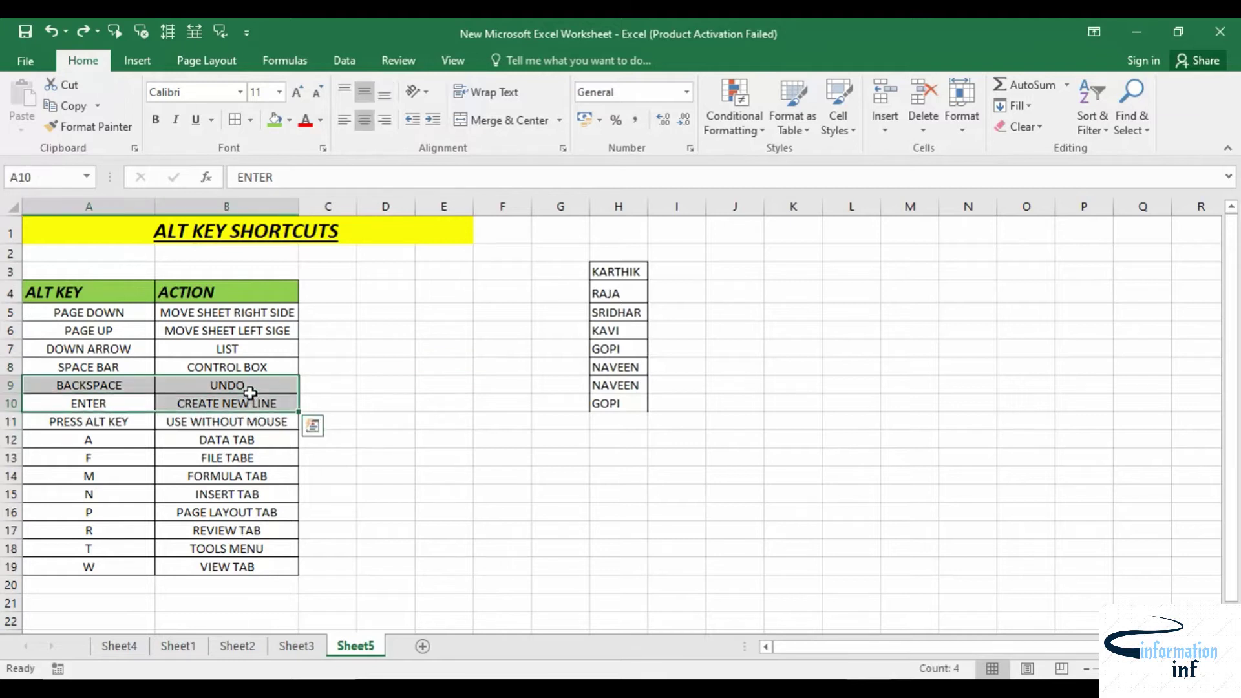
click(470, 364)
click(437, 336)
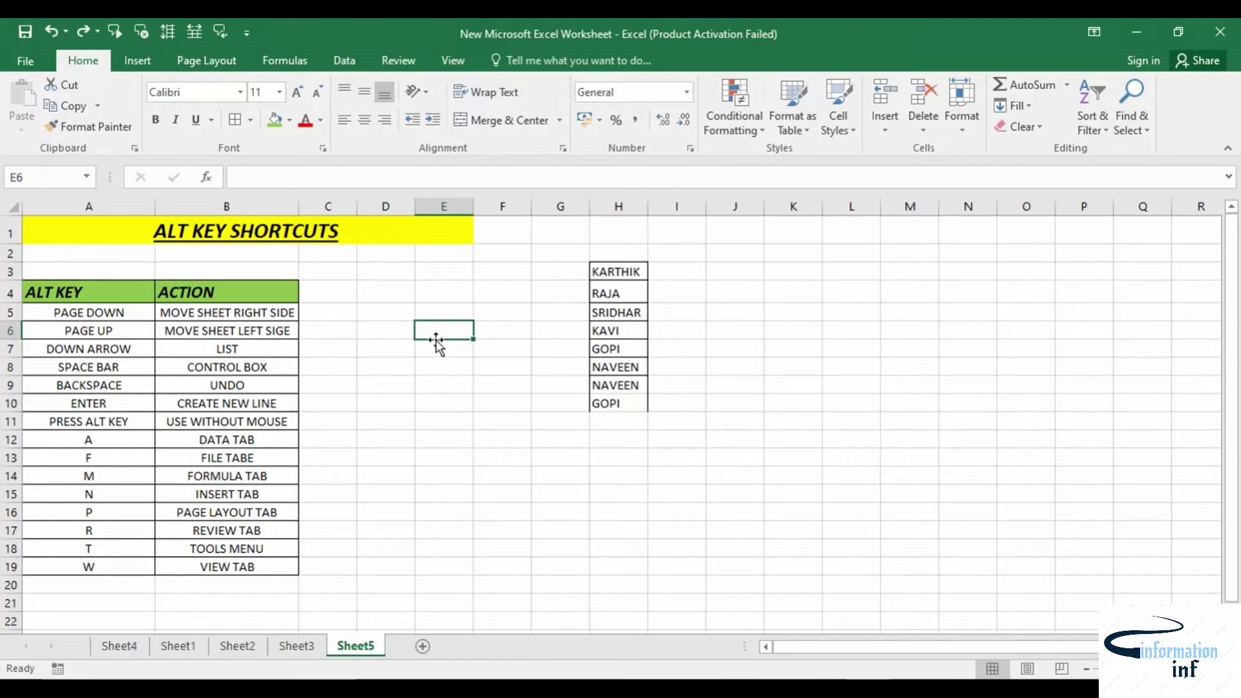
Enter INDIA, TAMIL NADU and CHENNAI as three Alt+Enter lines in E6, then select the ENTER row
text(INDIA)
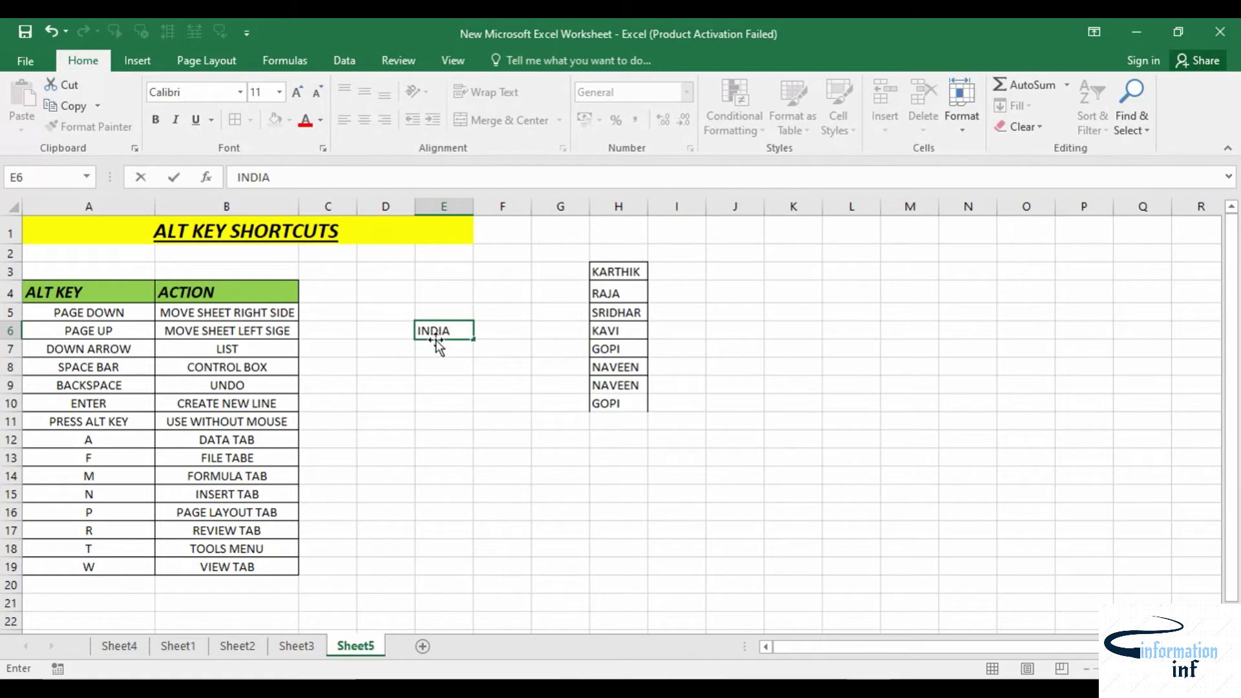
key(alt+Return)
text(TAMIL )
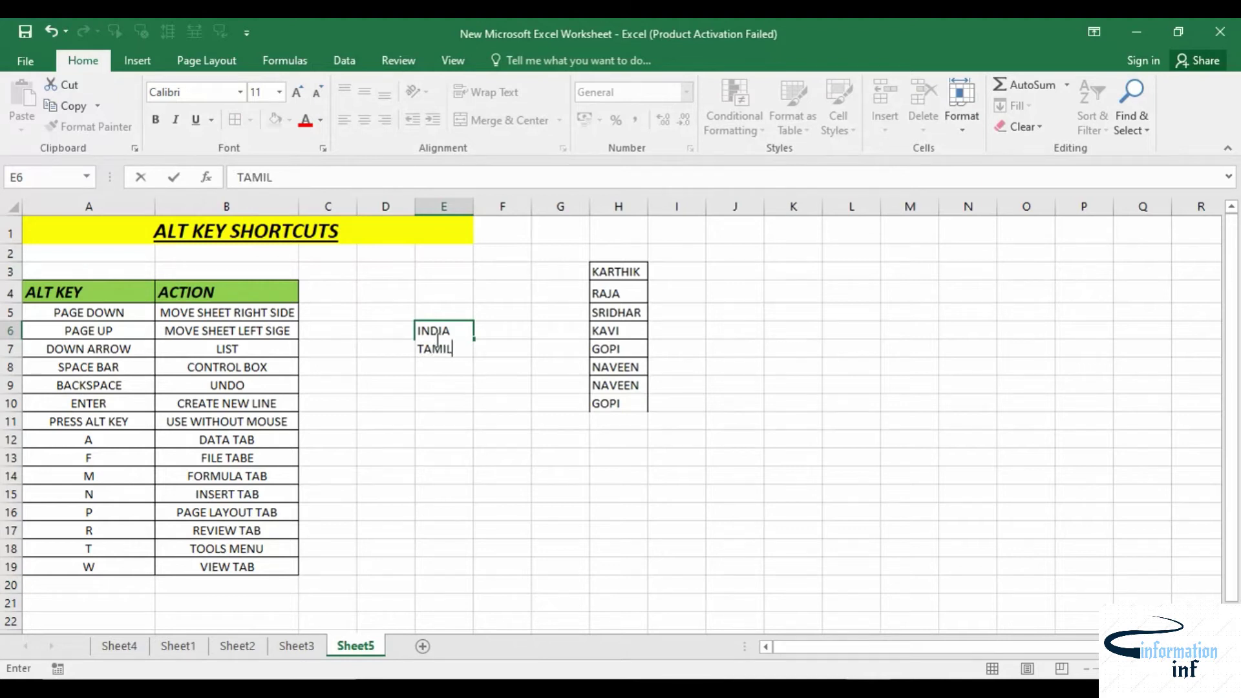
text(NADU)
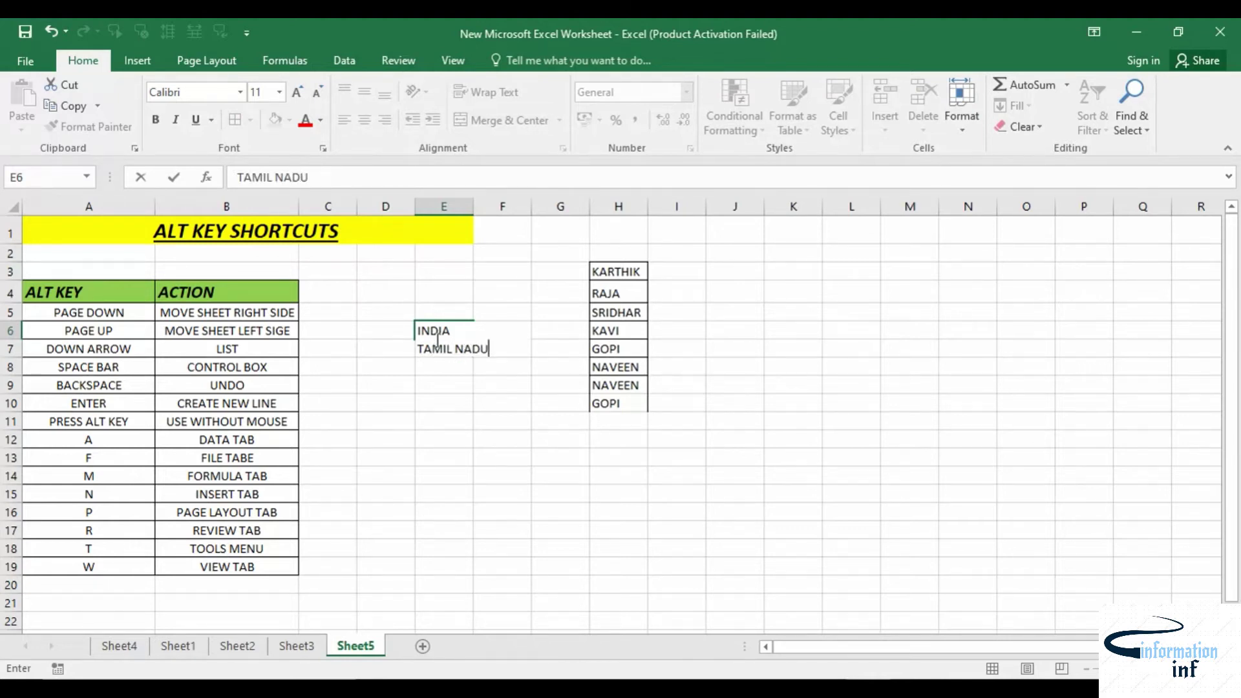
key(alt+Return)
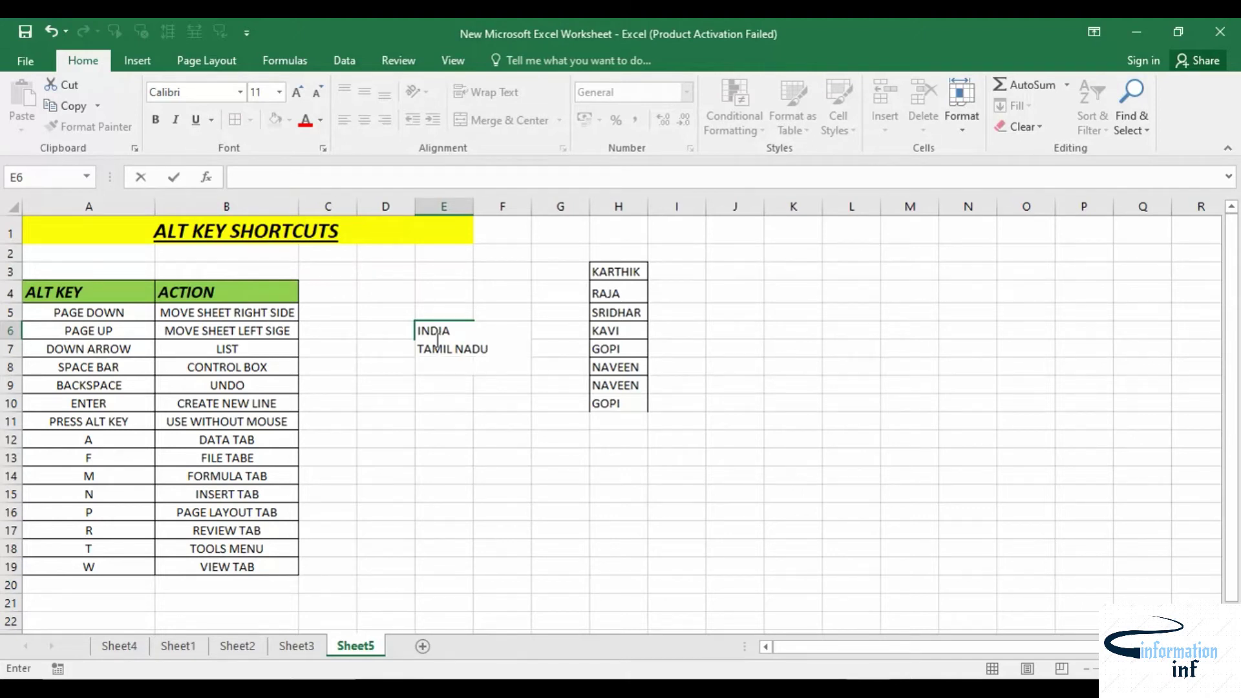
text(CHENNAI)
key(Return)
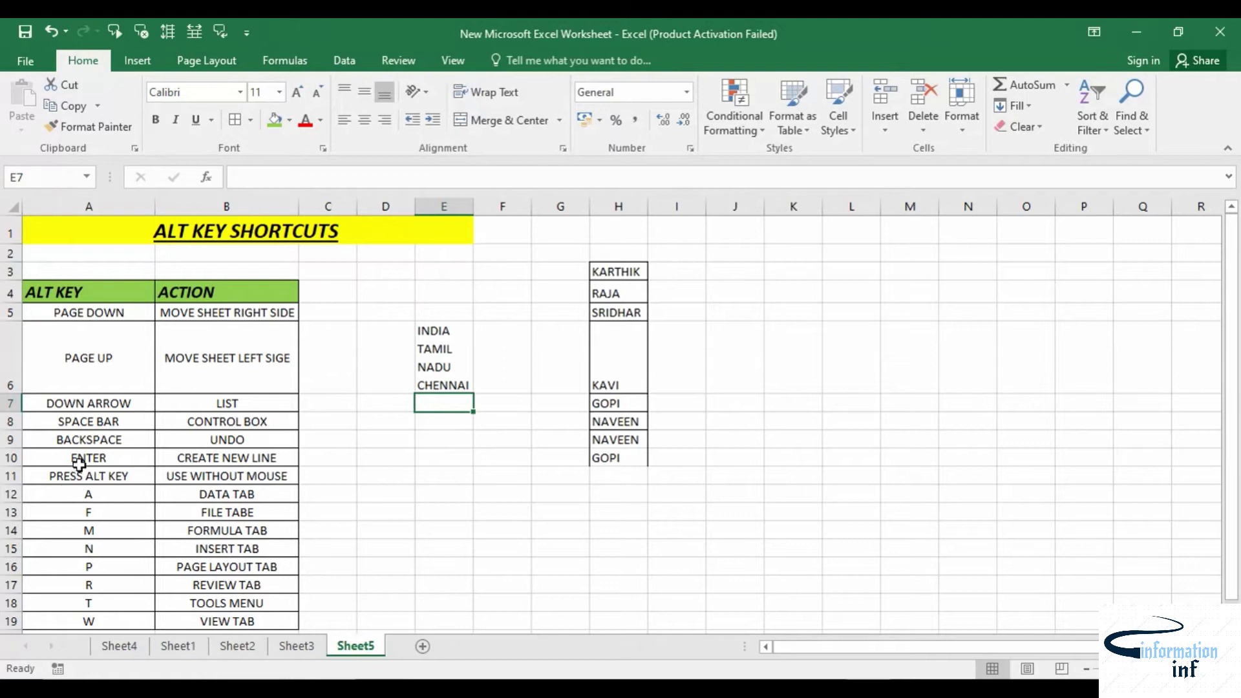
drag(79, 462, 190, 460)
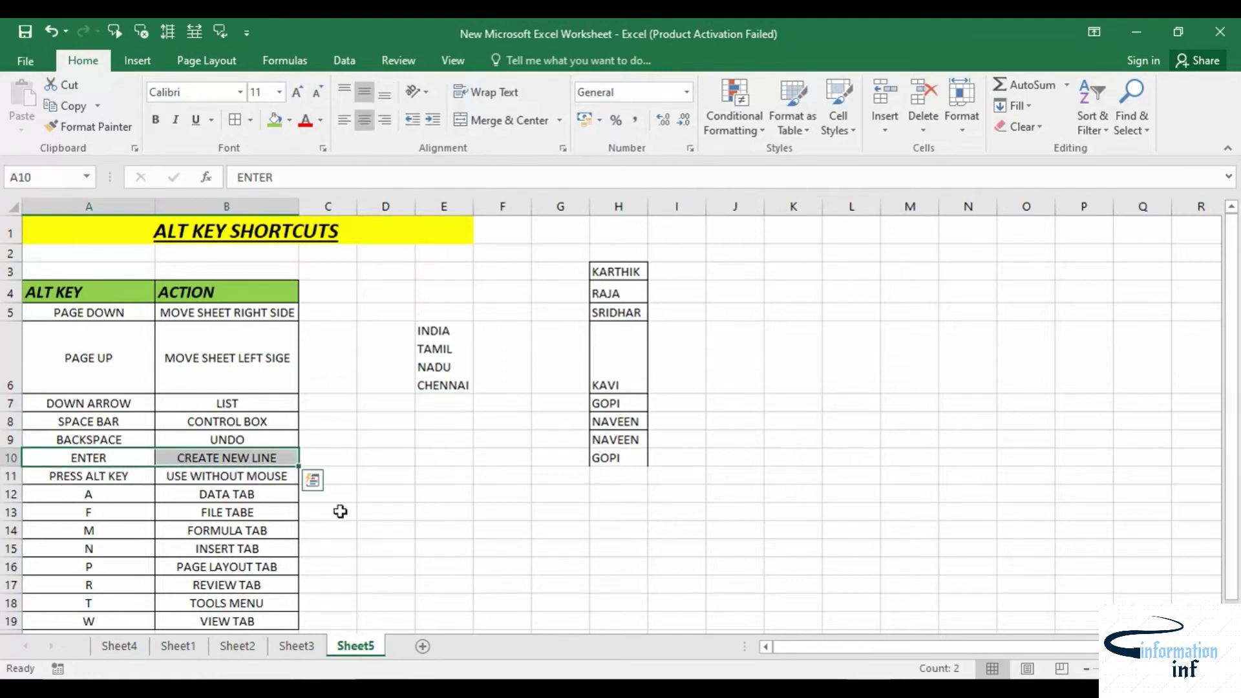
click(366, 512)
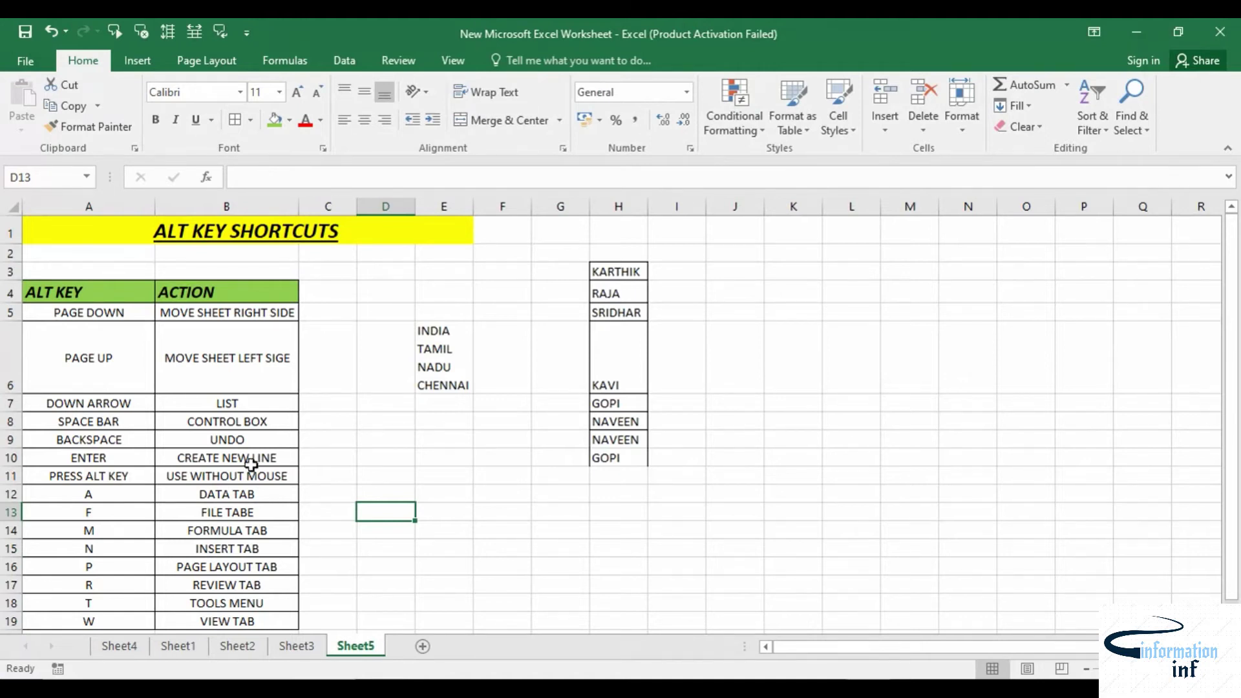
key(alt)
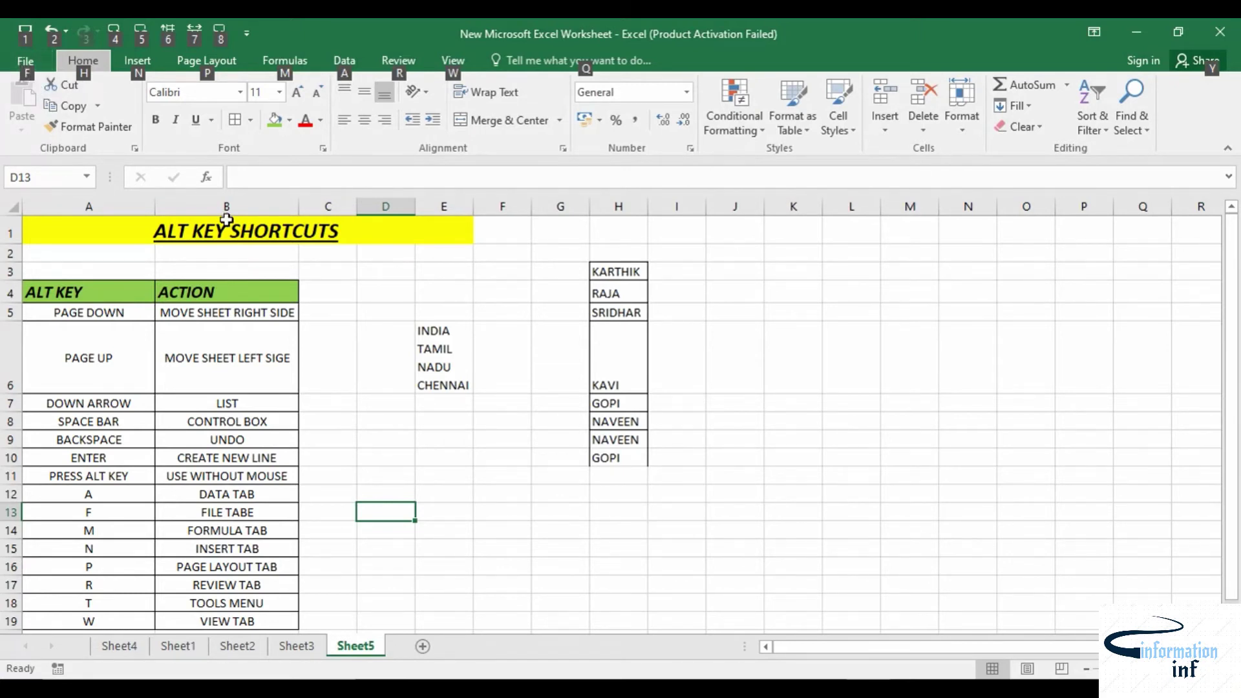
key(f)
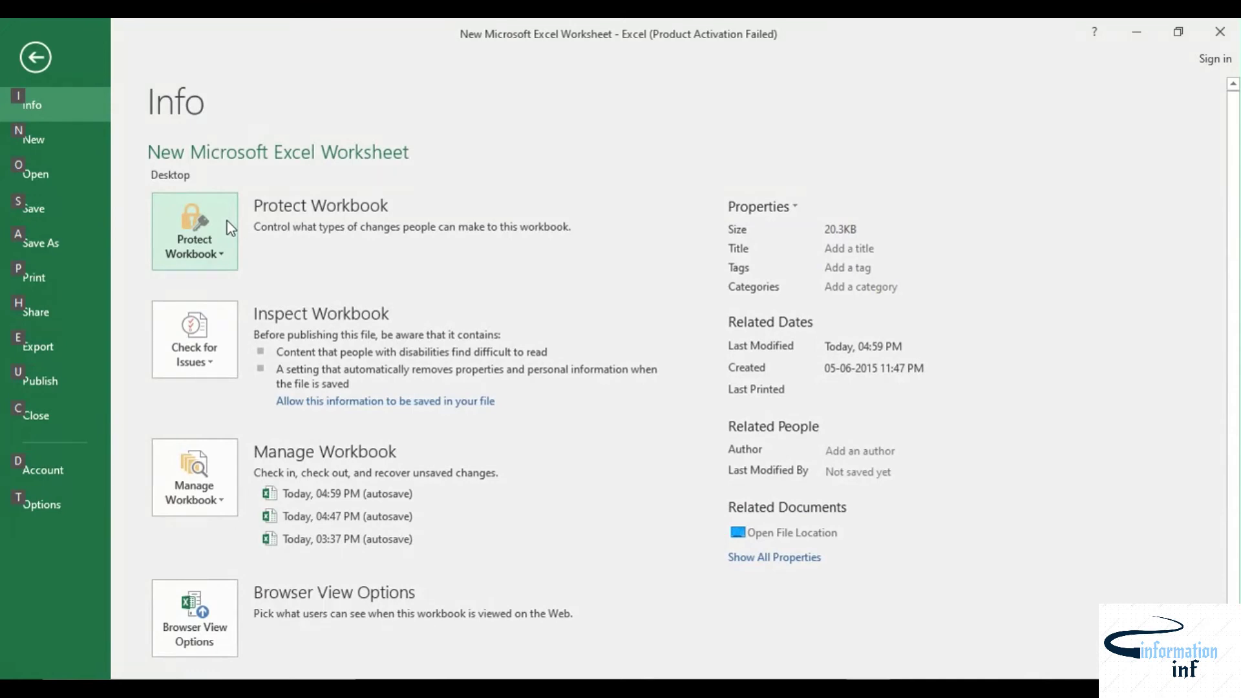
key(Escape)
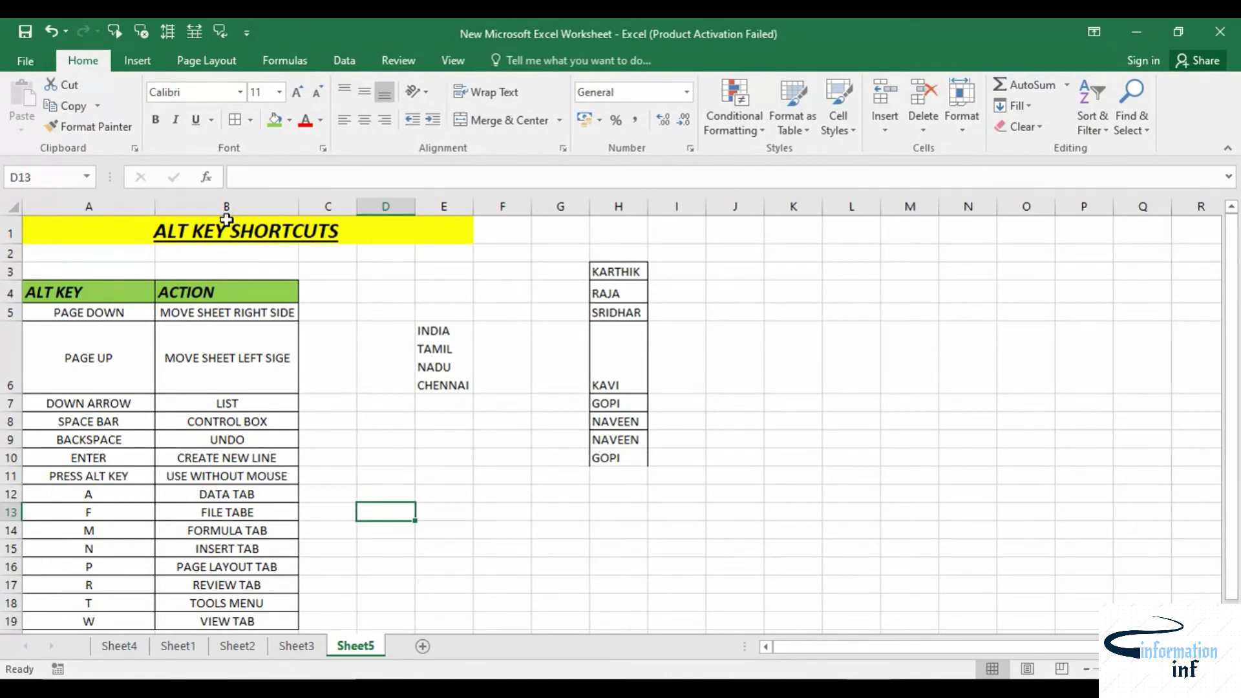
key(alt)
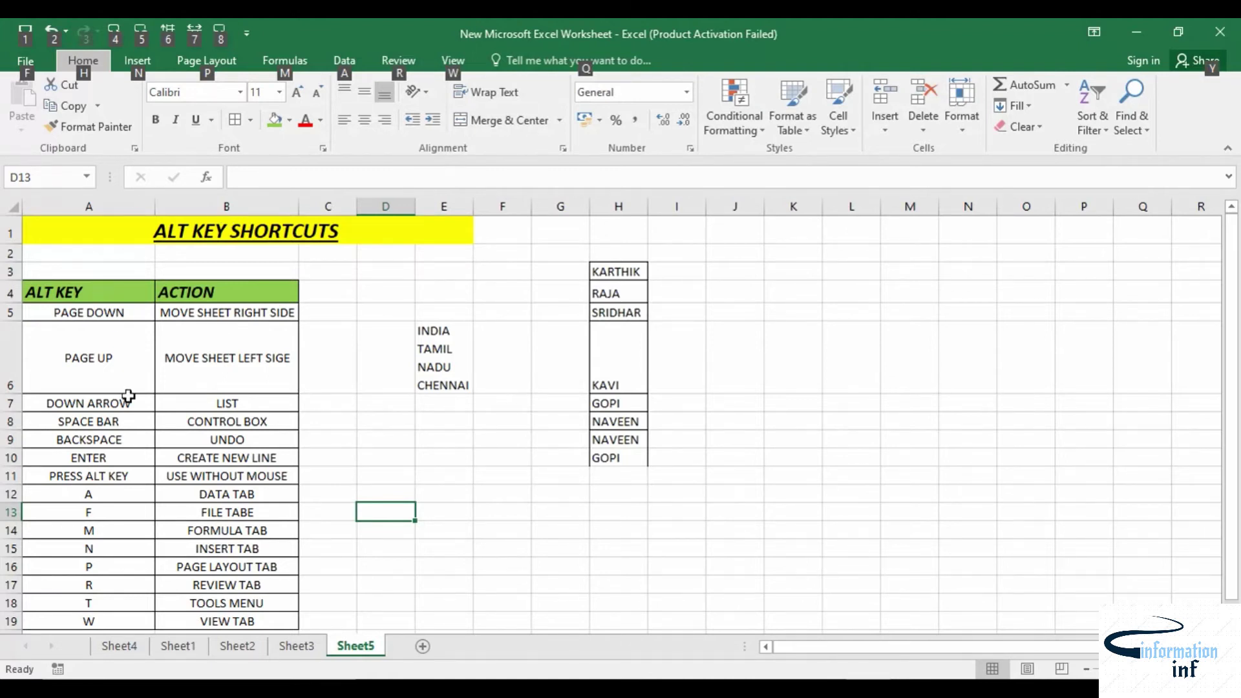
click(99, 499)
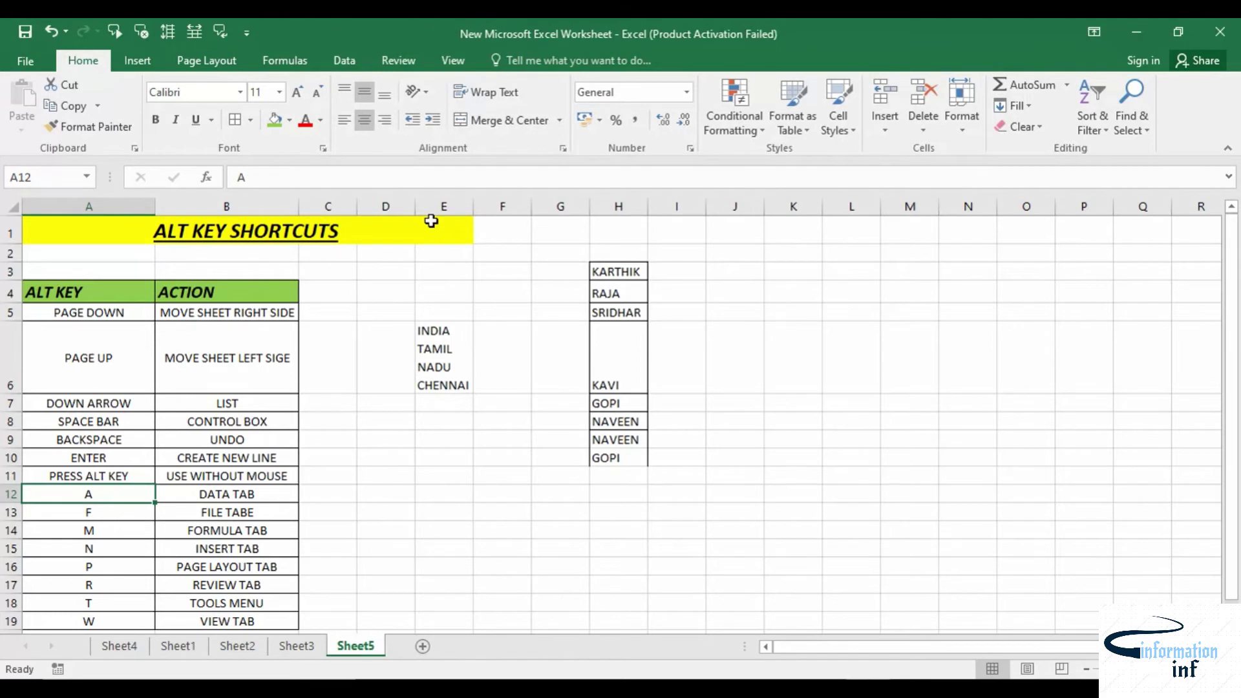
Open Data Validation through Alt+A, V, V and cancel it without changes
key(alt+a)
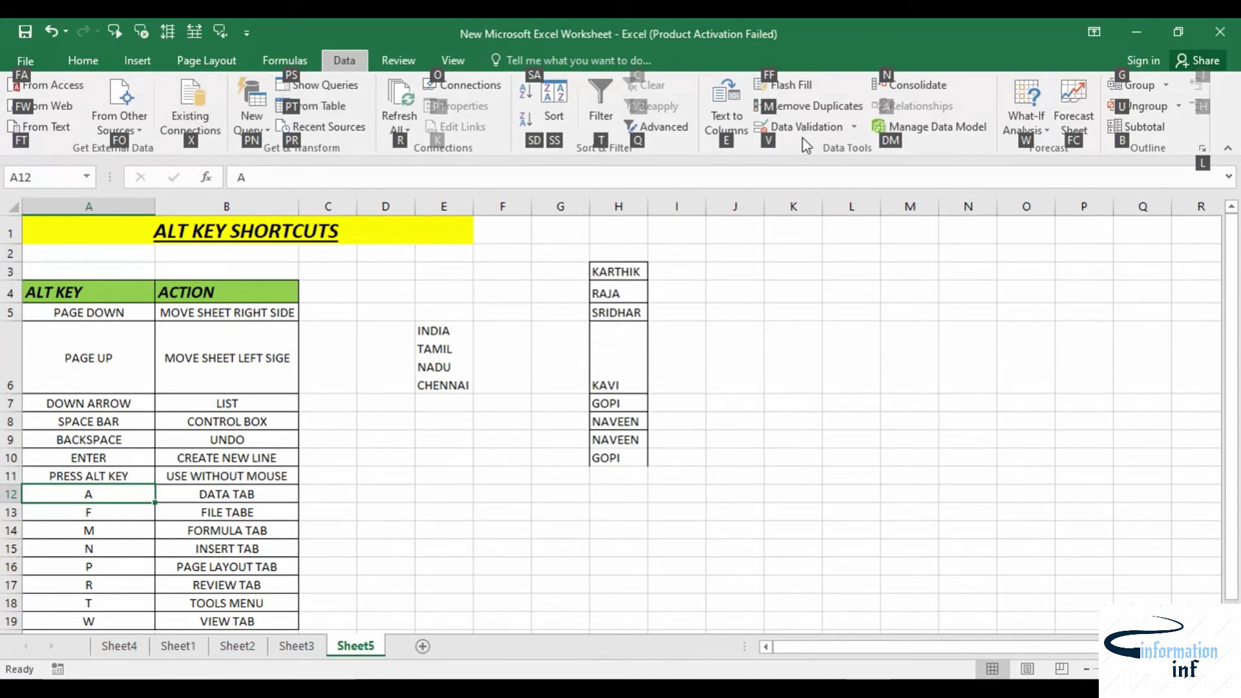
key(v)
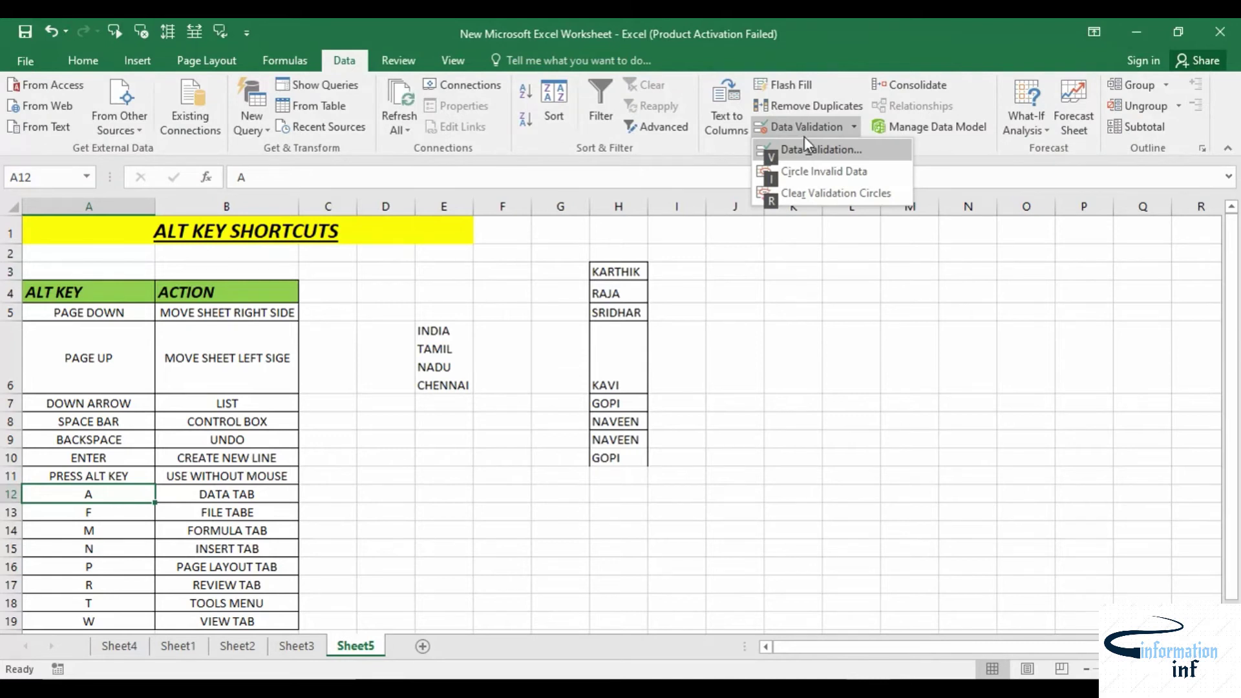
key(v)
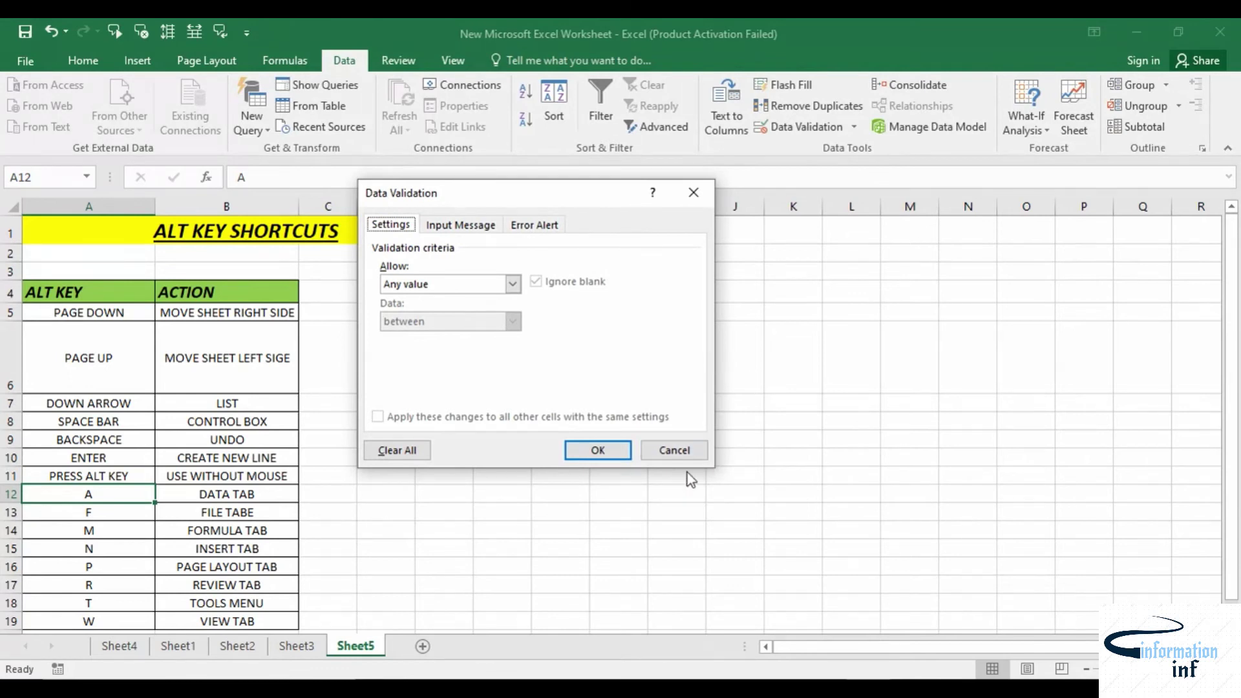
click(672, 455)
Select the F row of the shortcut table, A13:B13
click(104, 515)
drag(110, 515, 213, 513)
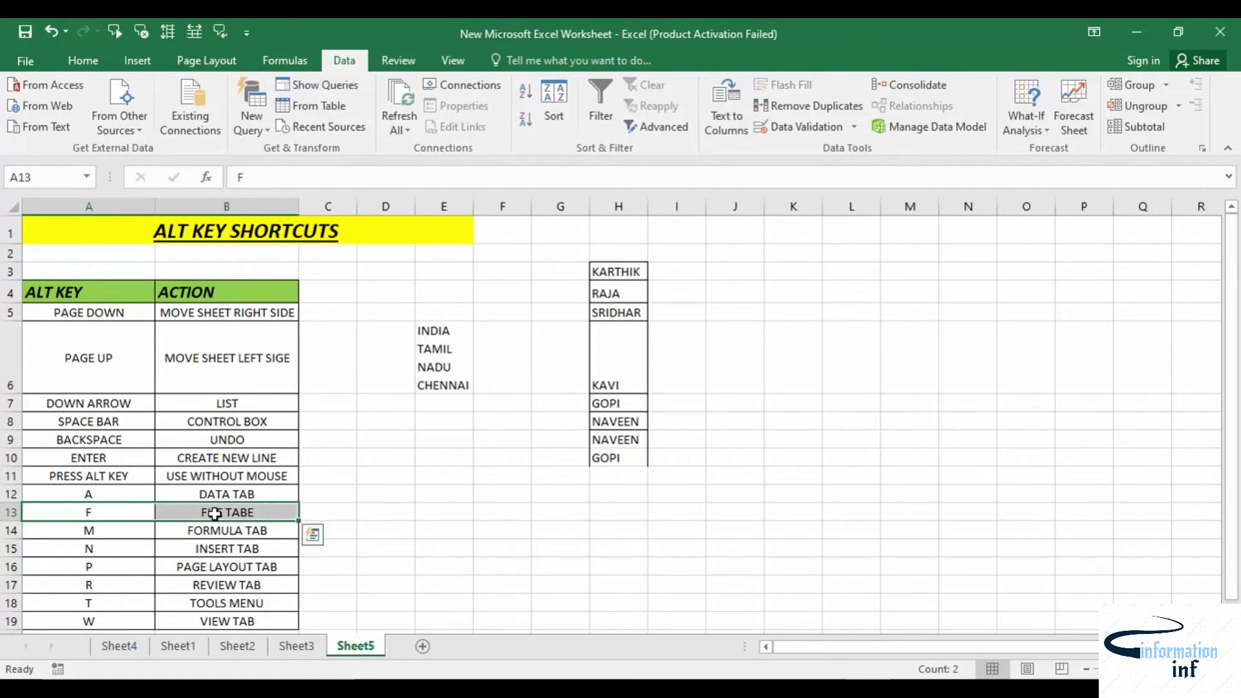
scroll(420, 488, down, 2)
scroll(116, 391, up, 1)
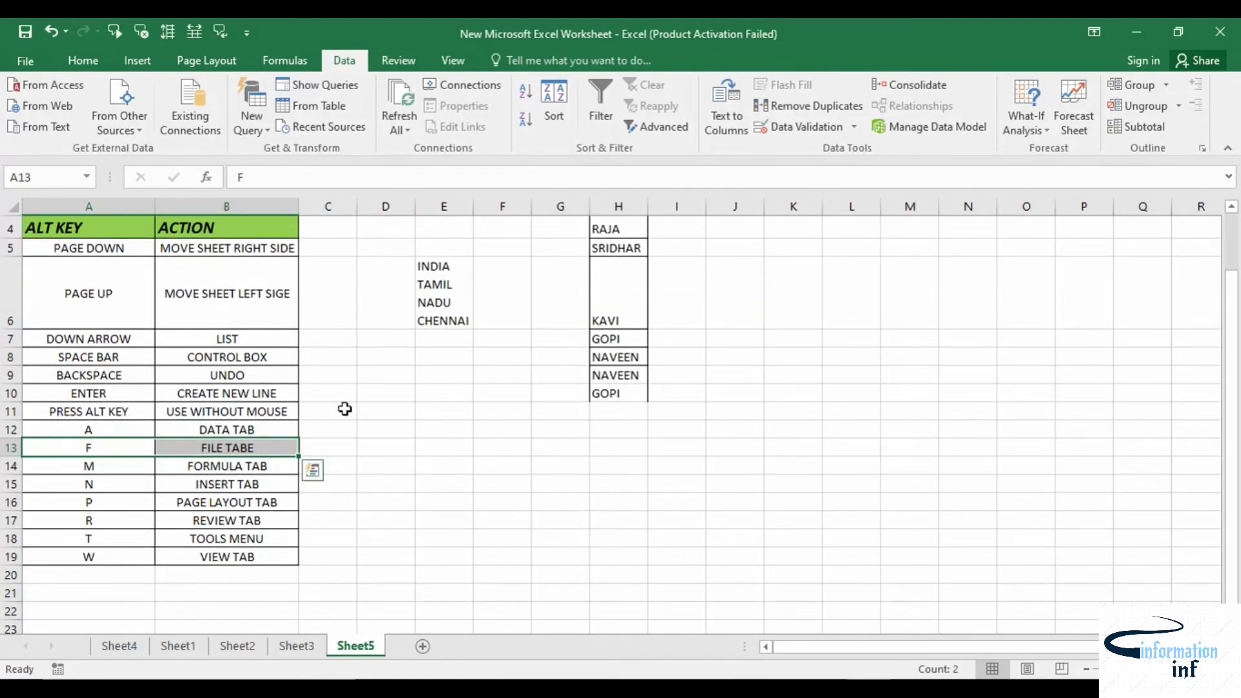
key(alt+f)
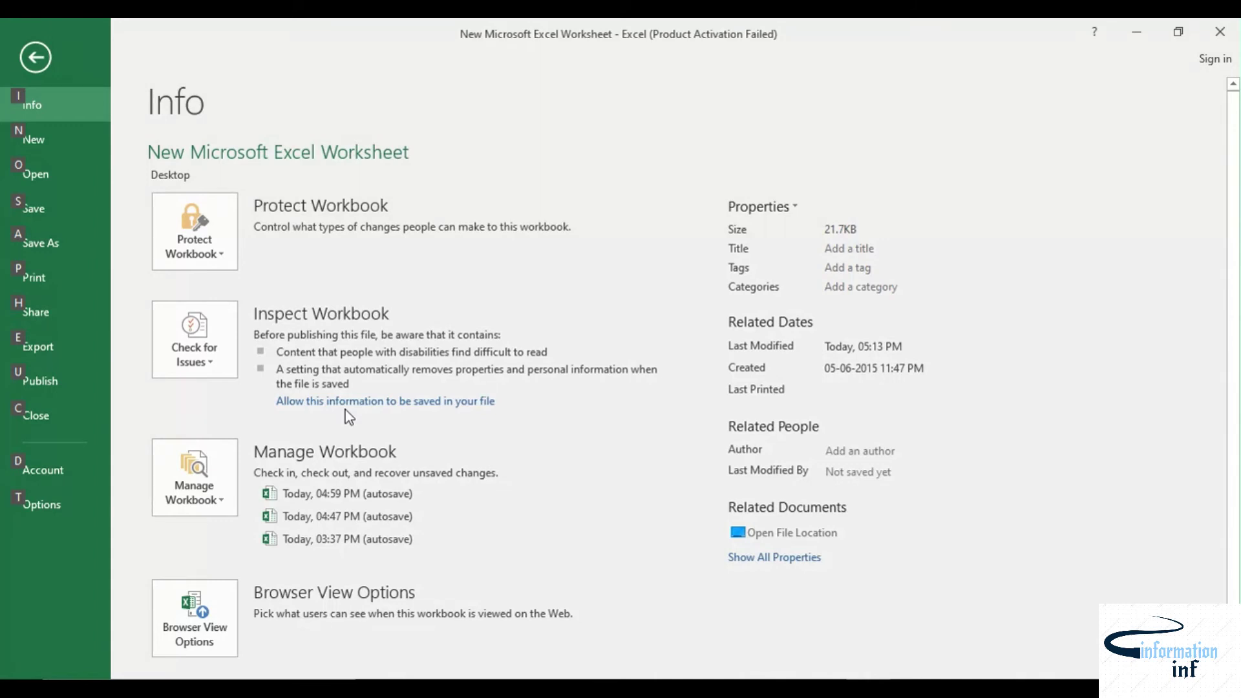
key(Escape)
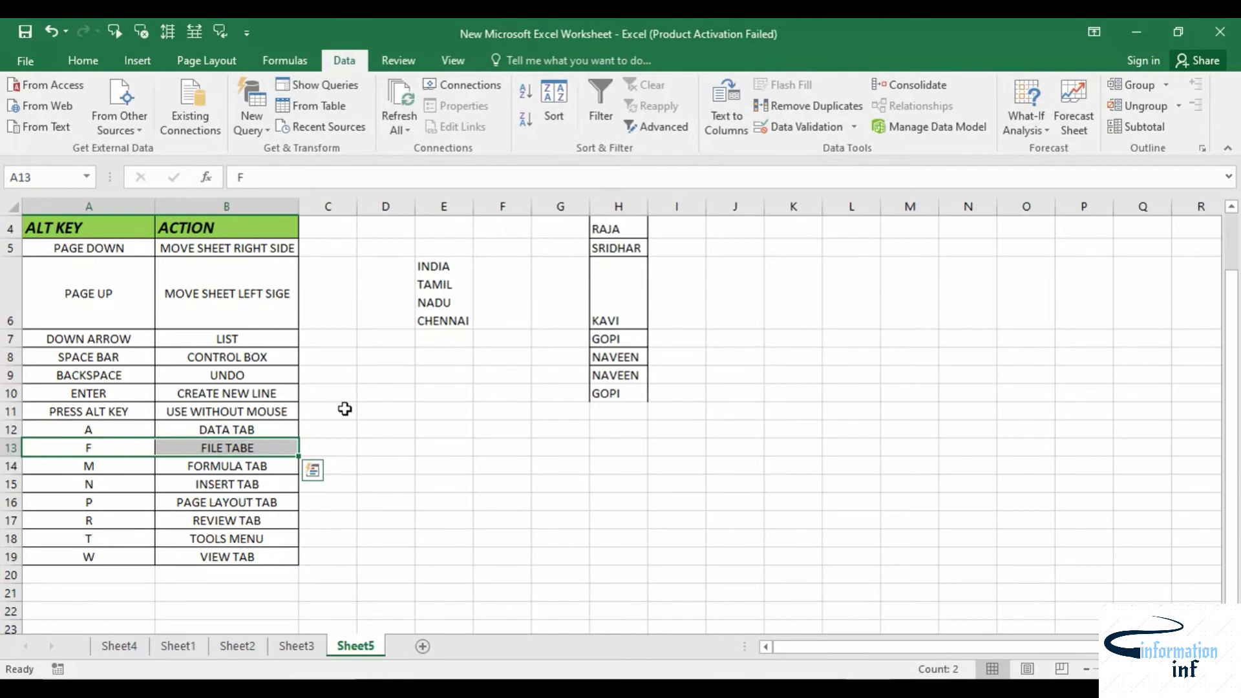
Open Name Manager via Alt, M, N, close it, then select the N row of the table
key(alt)
key(m)
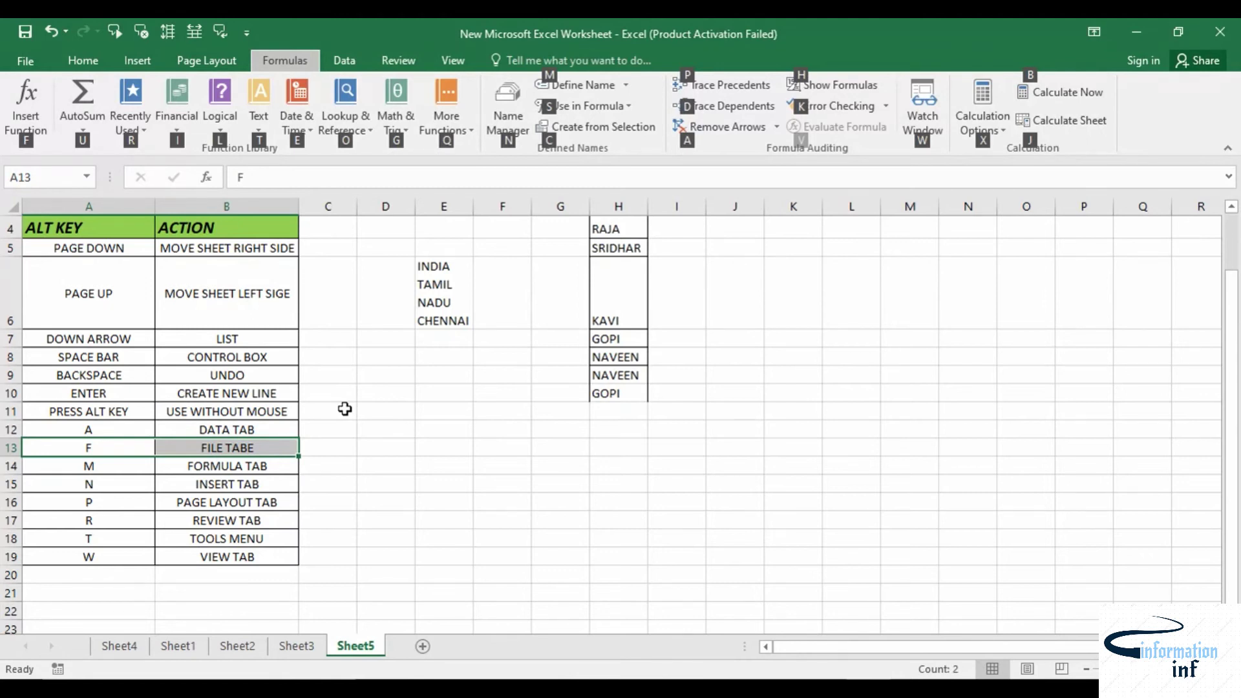
key(n)
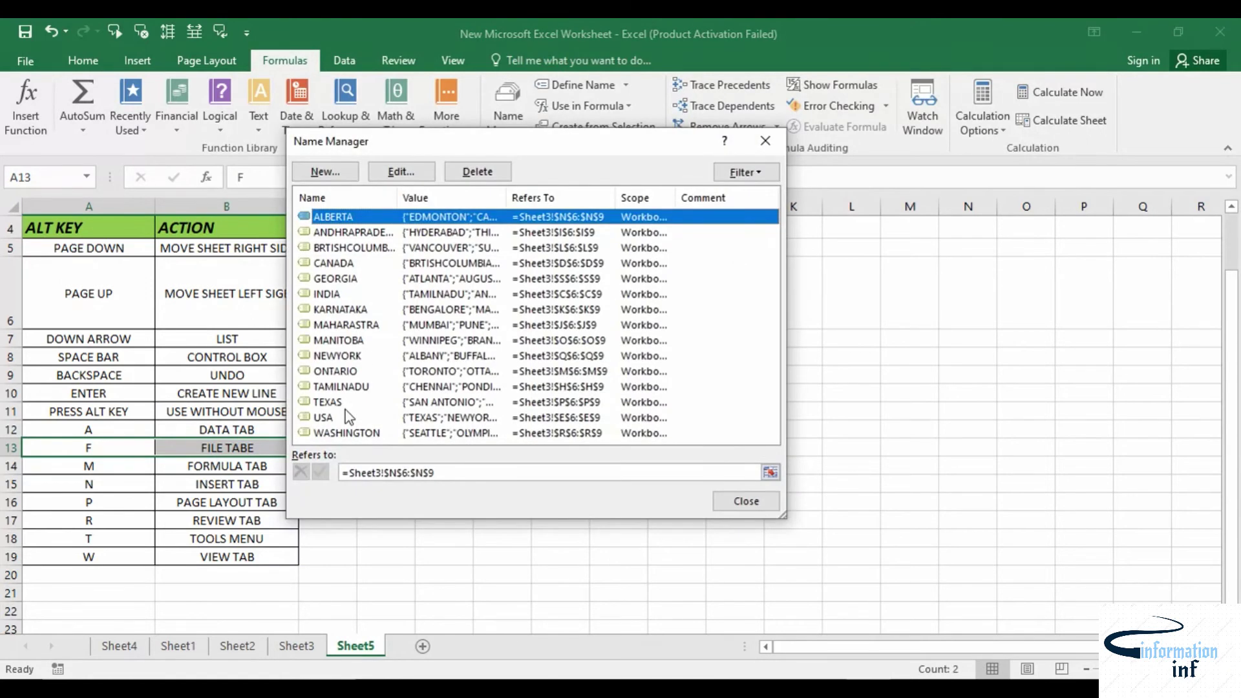
click(758, 140)
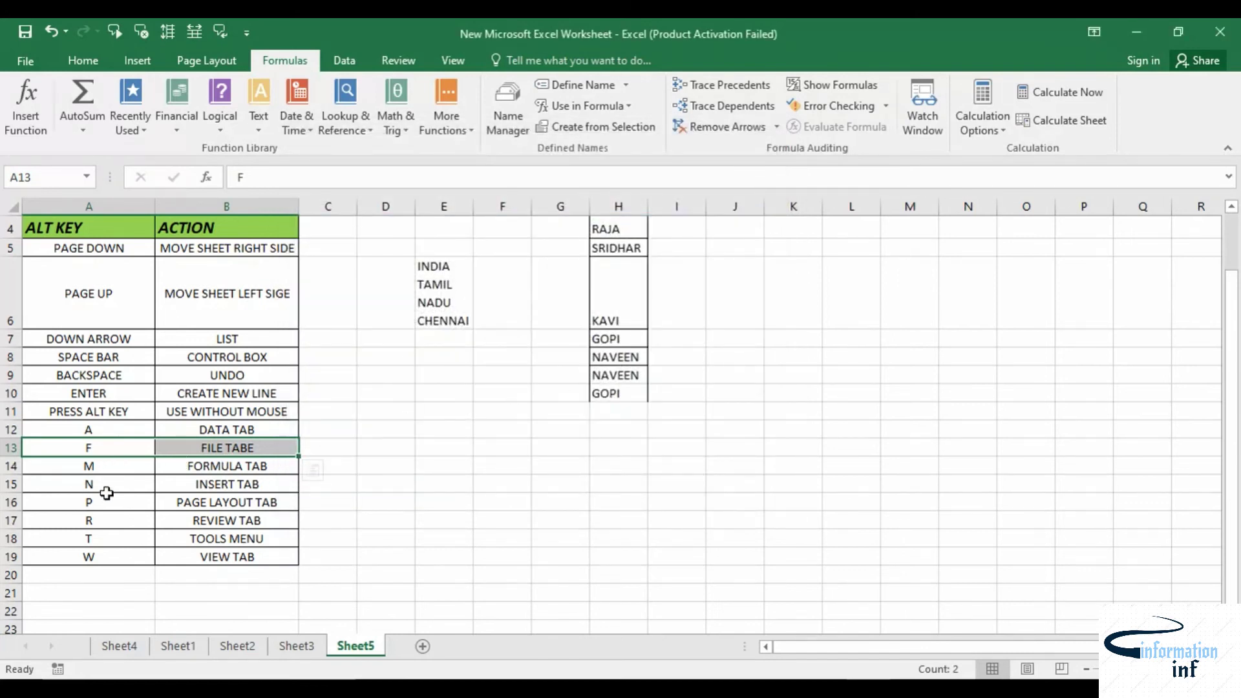
drag(92, 483, 236, 479)
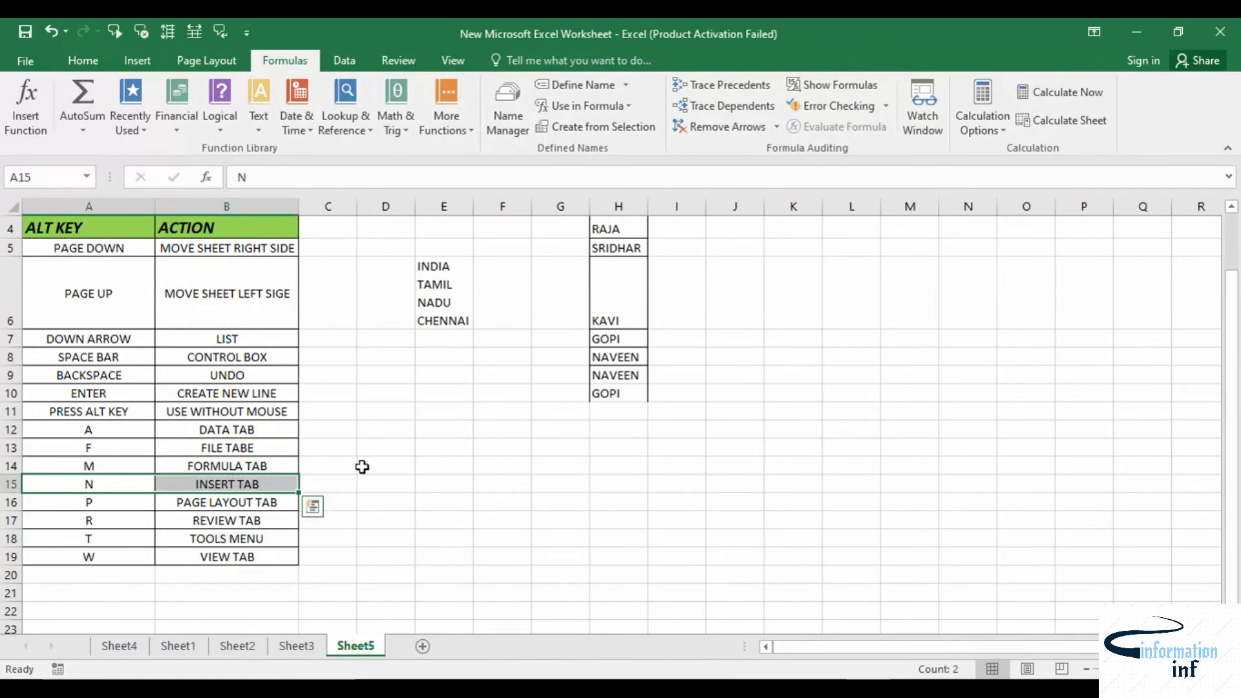
Show the Insert tab key tips with Alt+N, escape out, then show Page Layout with Alt+P
key(alt+n)
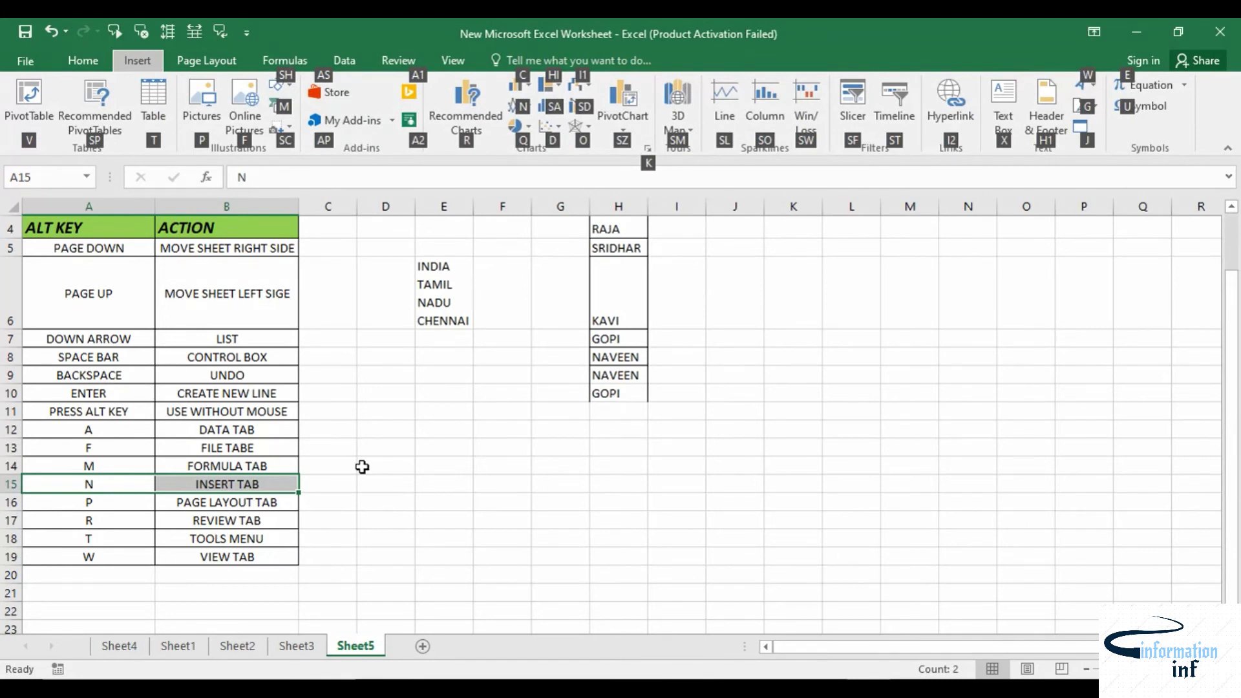
key(Escape)
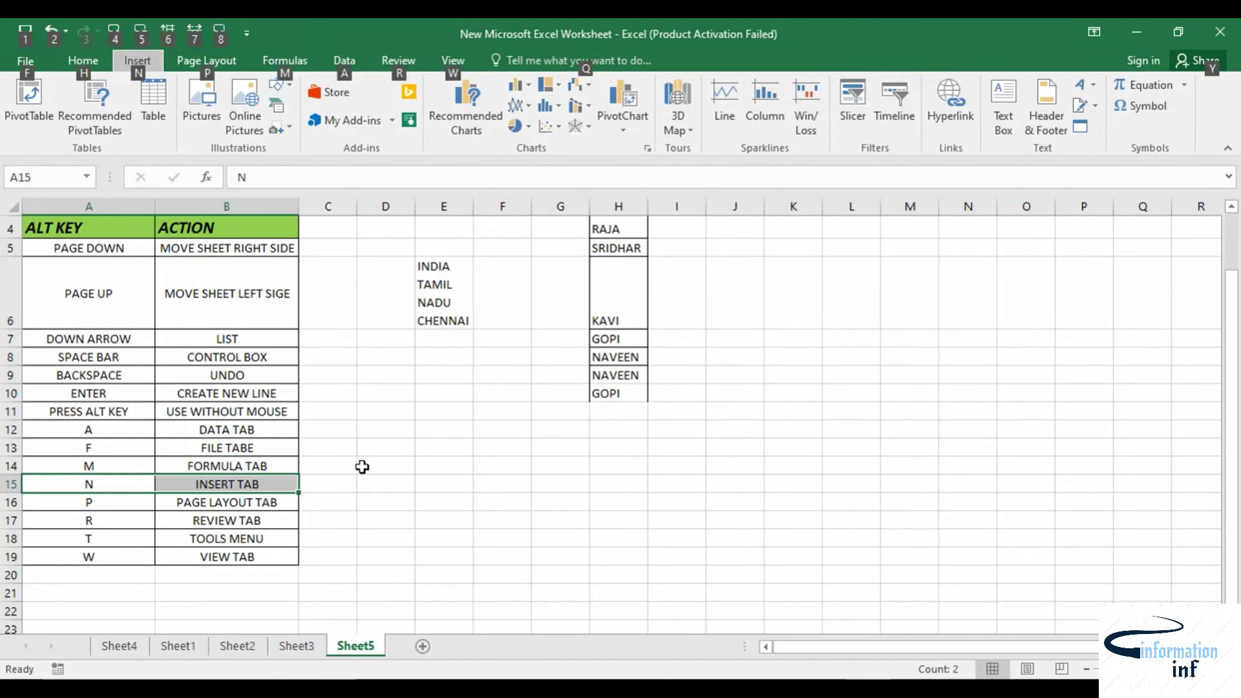
key(Escape)
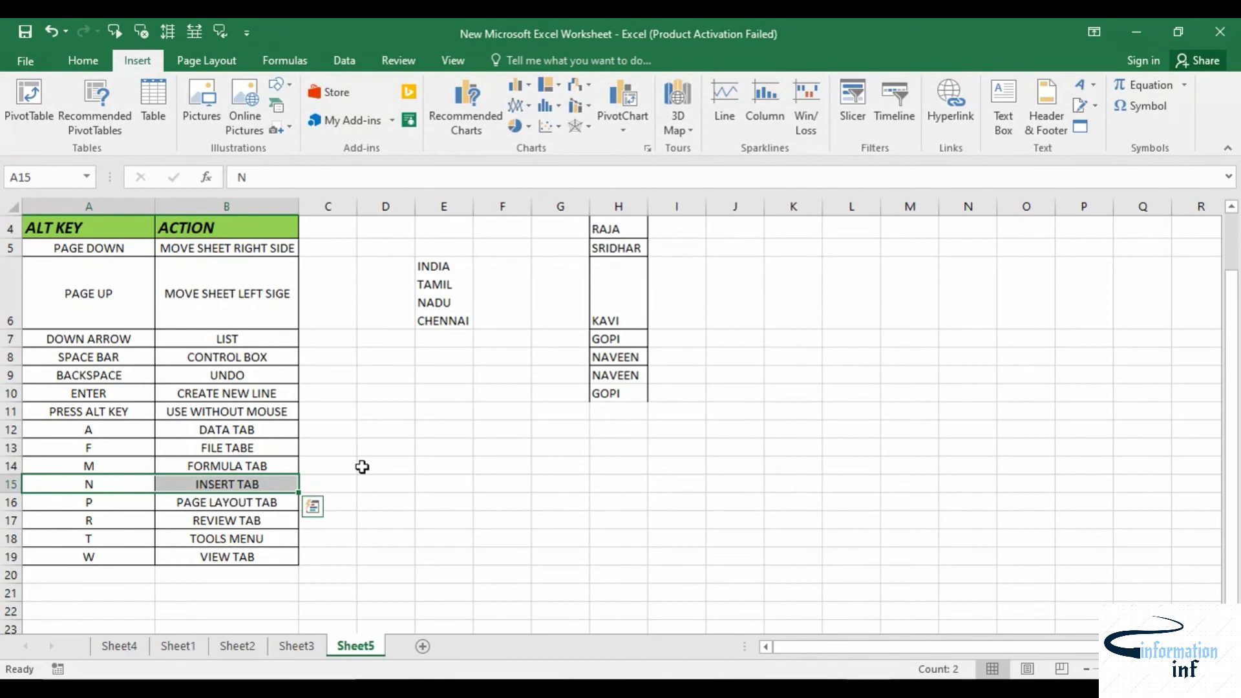
key(alt+p)
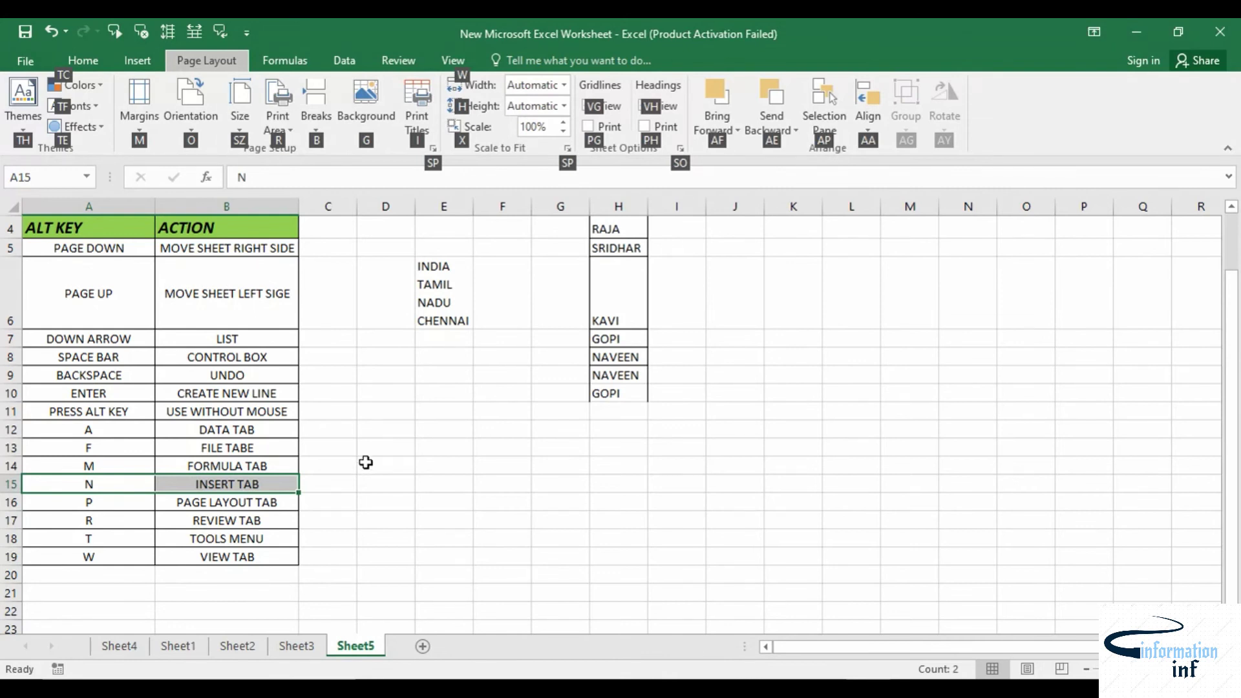
Select D14 and display the Review tab key tips with Alt, R
click(366, 463)
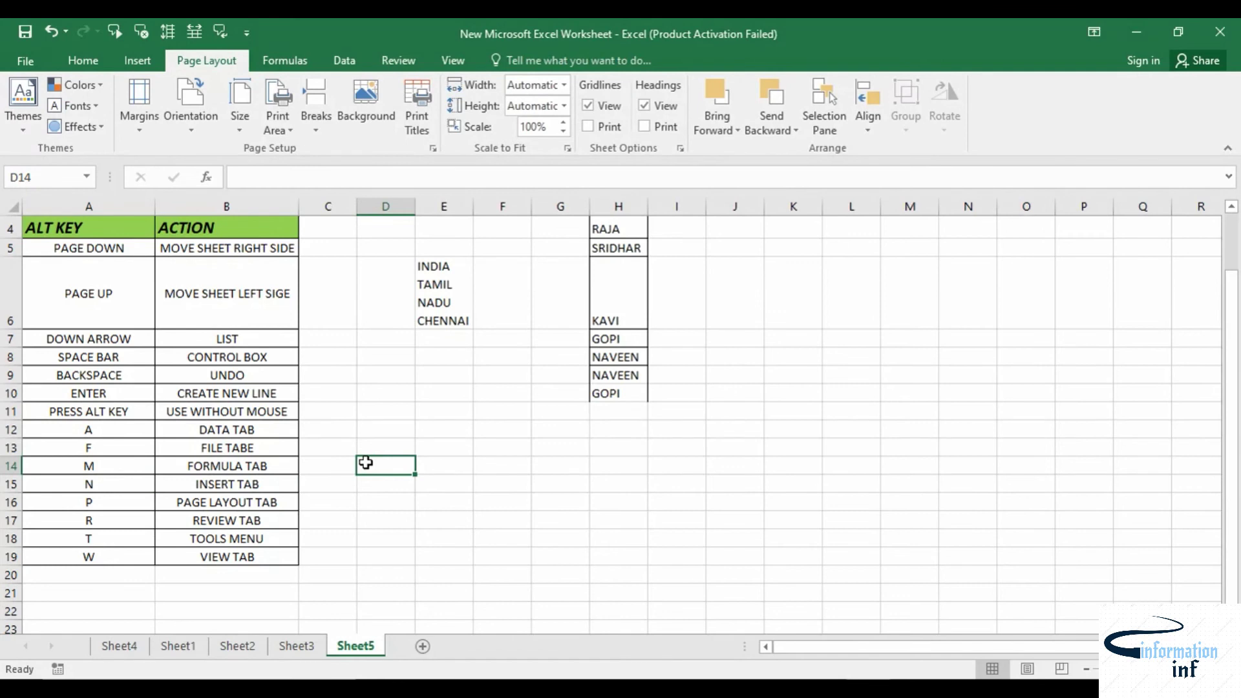
key(alt)
key(r)
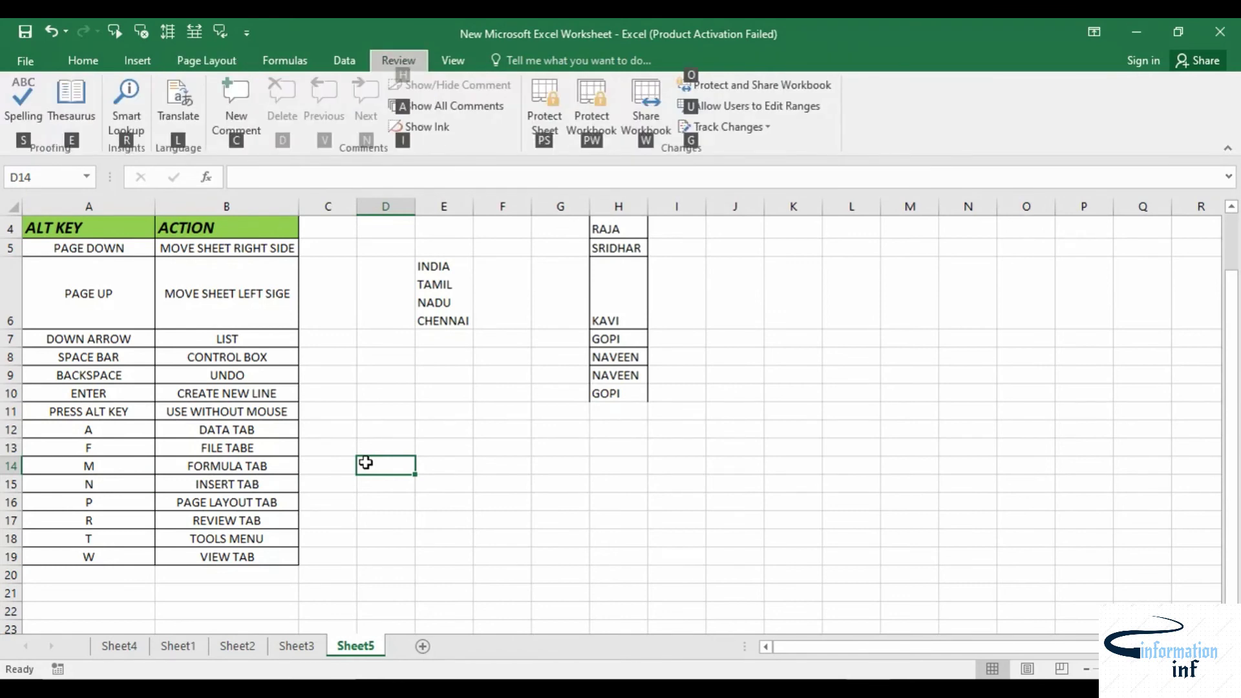
Leave key tips, move to F10 and display the View tab key tips with Alt, W
key(Escape)
key(Escape)
key(Up)
key(Up)
key(Up)
key(Right)
key(Right)
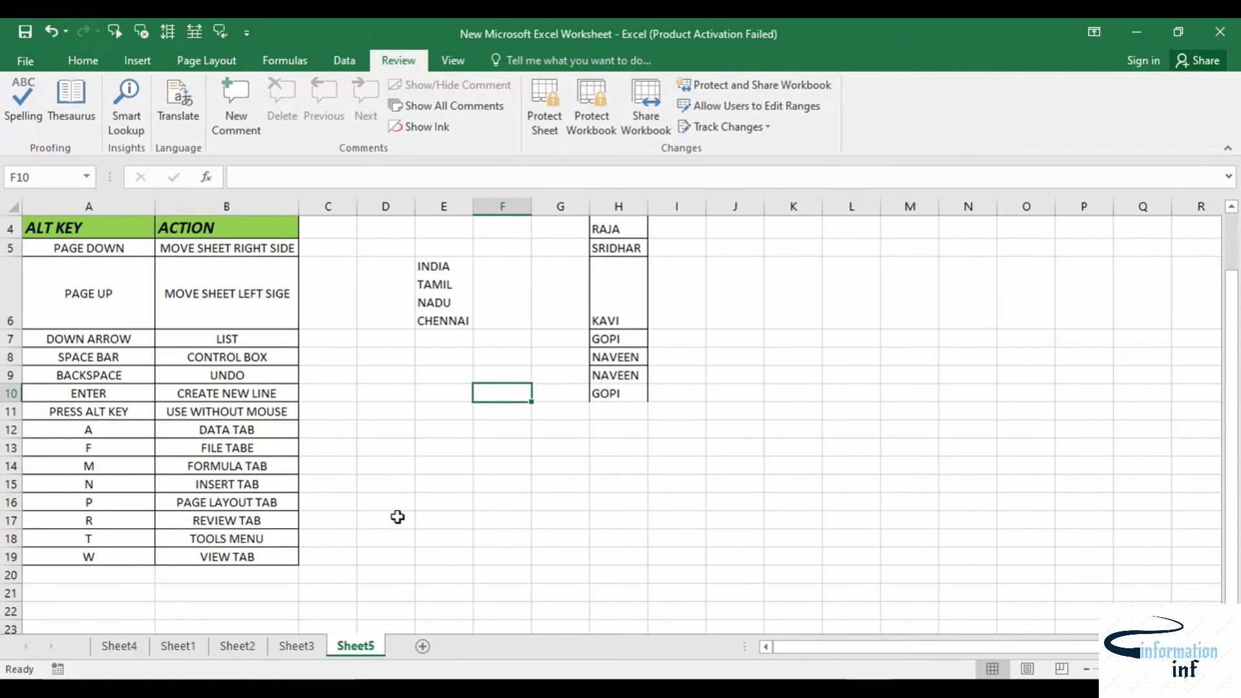
key(alt)
key(w)
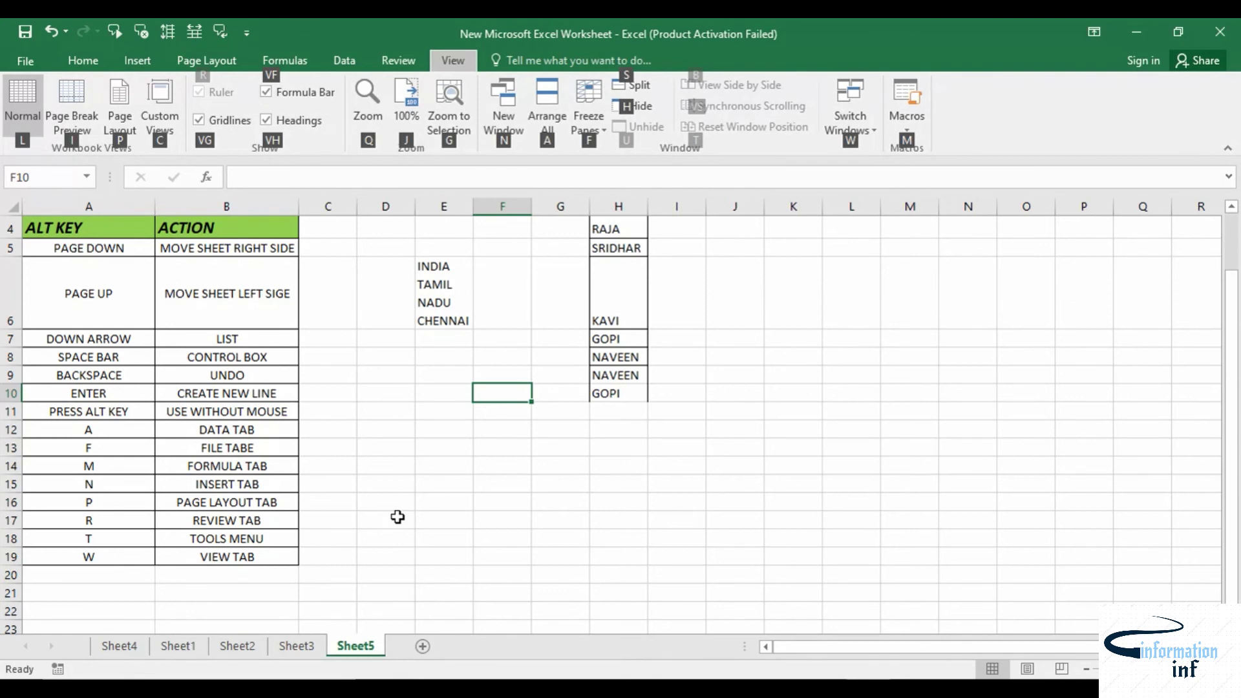
Escape to the top-level key tips, open Review with R, then escape again
key(Escape)
key(Escape)
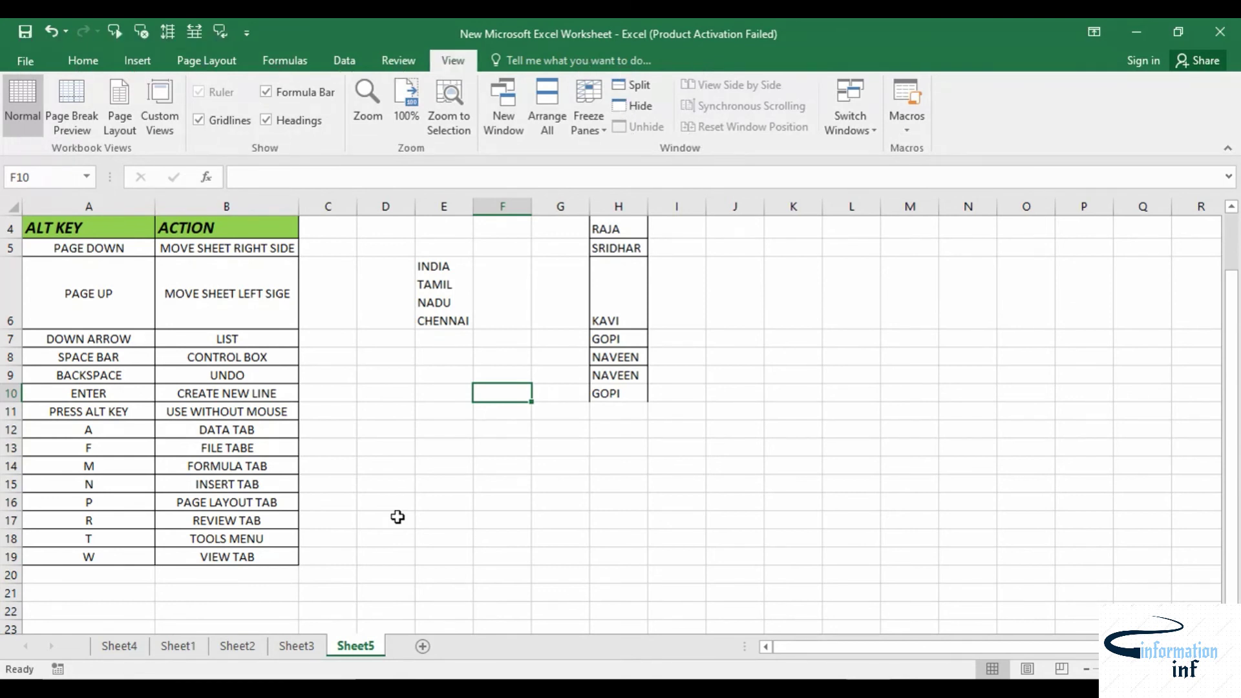
key(alt)
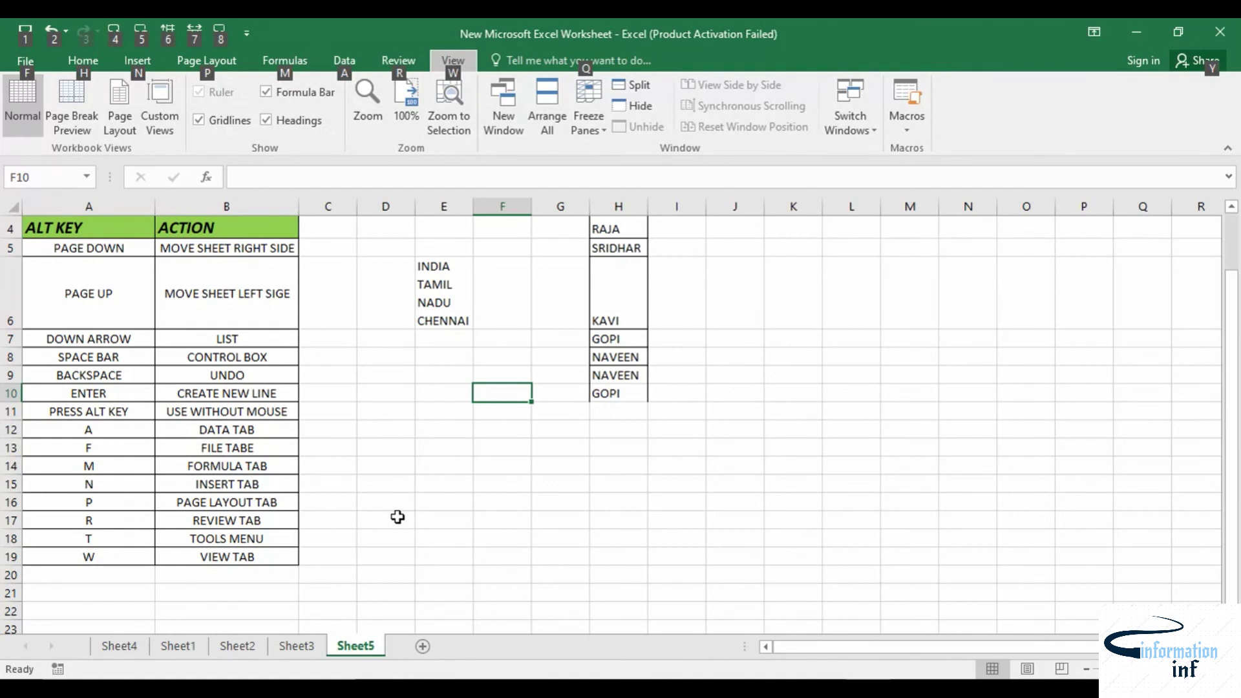
key(r)
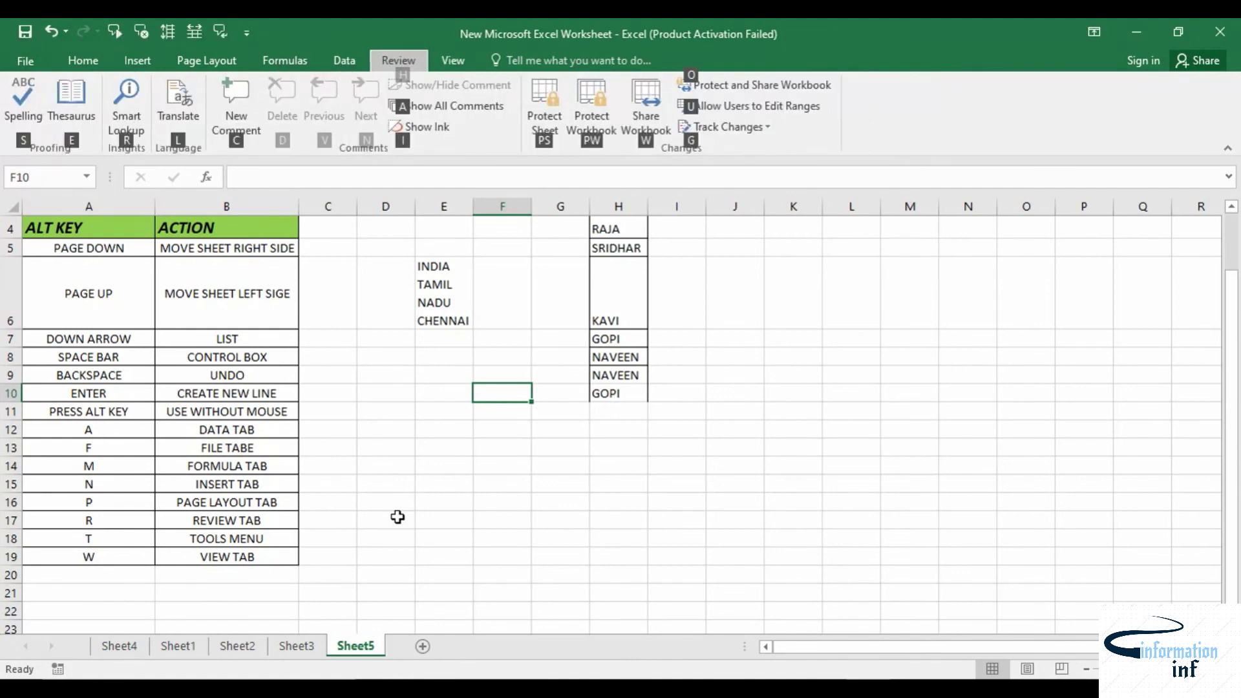
key(Escape)
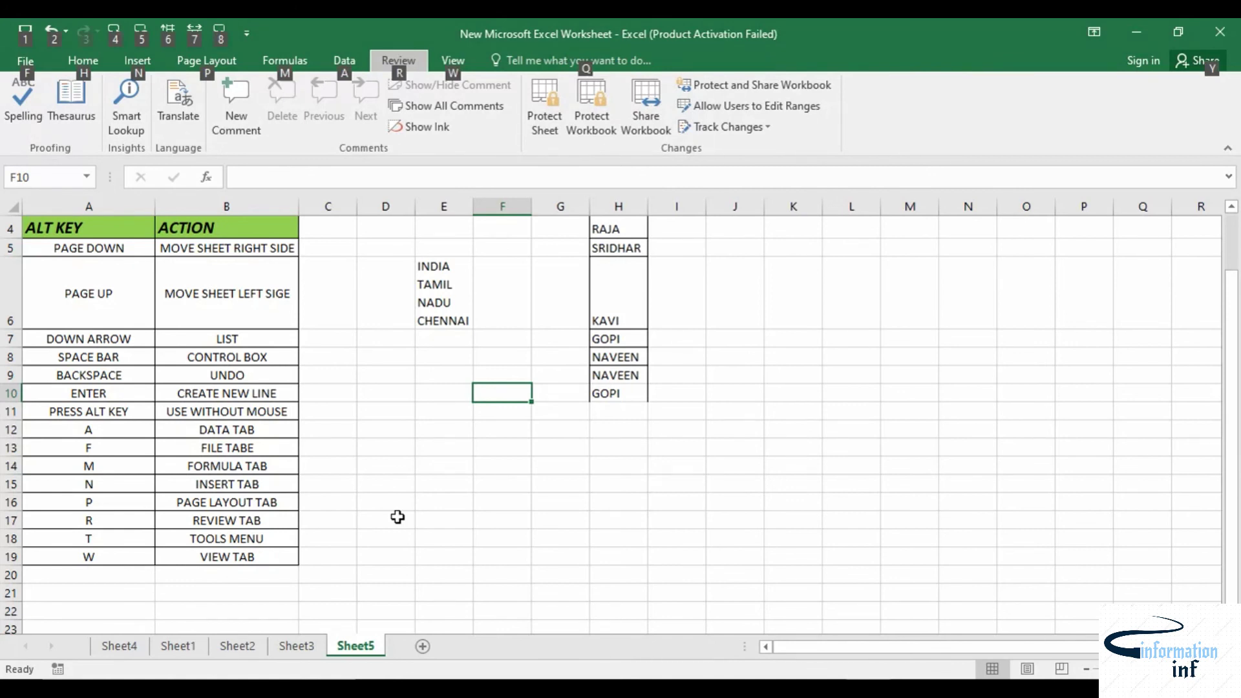
Cycle key tips through Insert (N), Page Layout (P), Formulas (M) and View (W), ending on Home (H)
key(n)
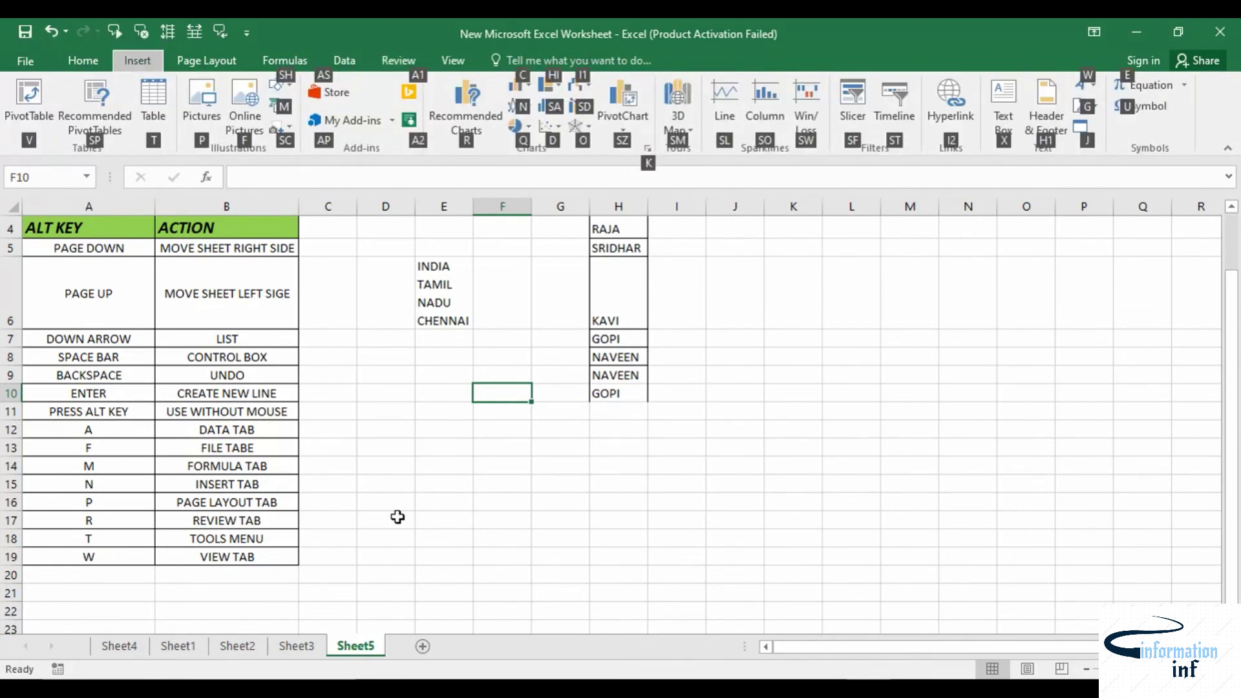
key(Escape)
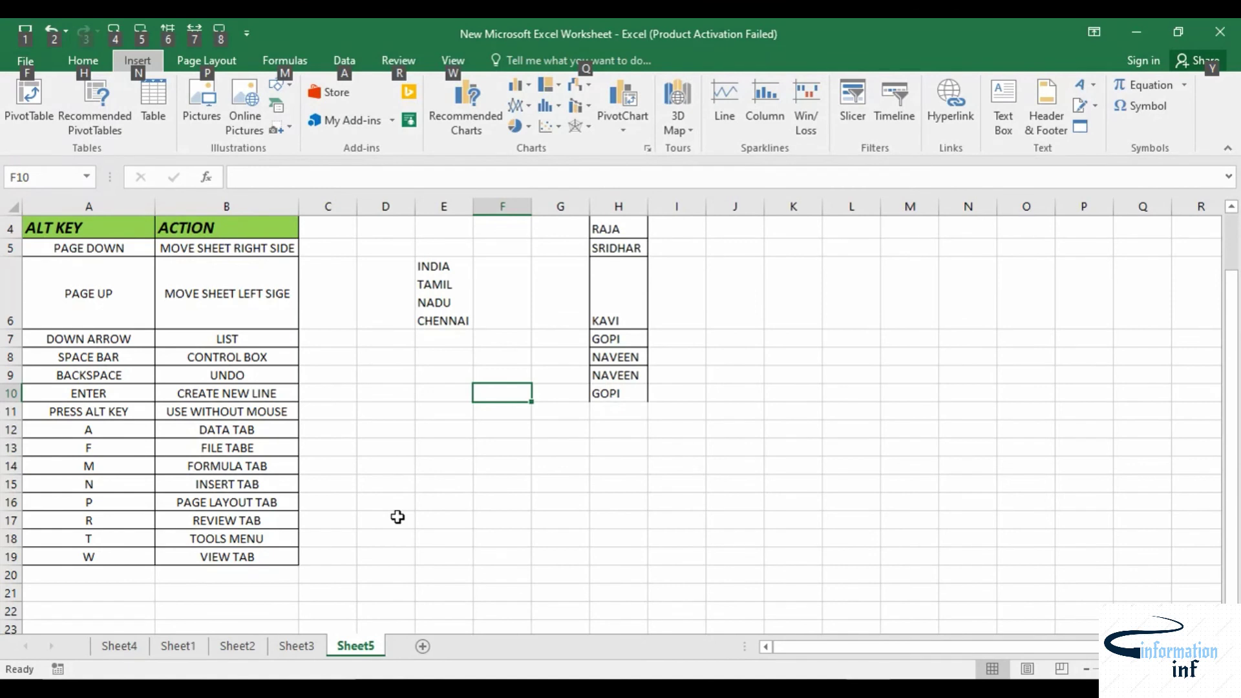
key(p)
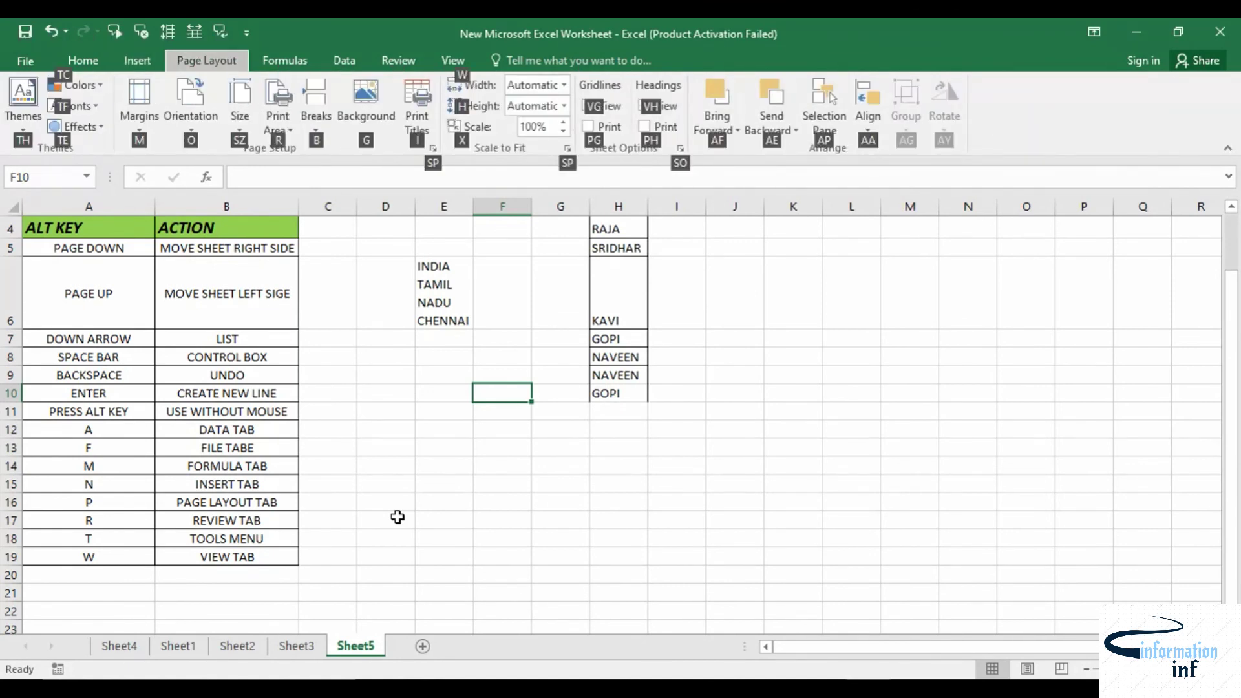
key(Escape)
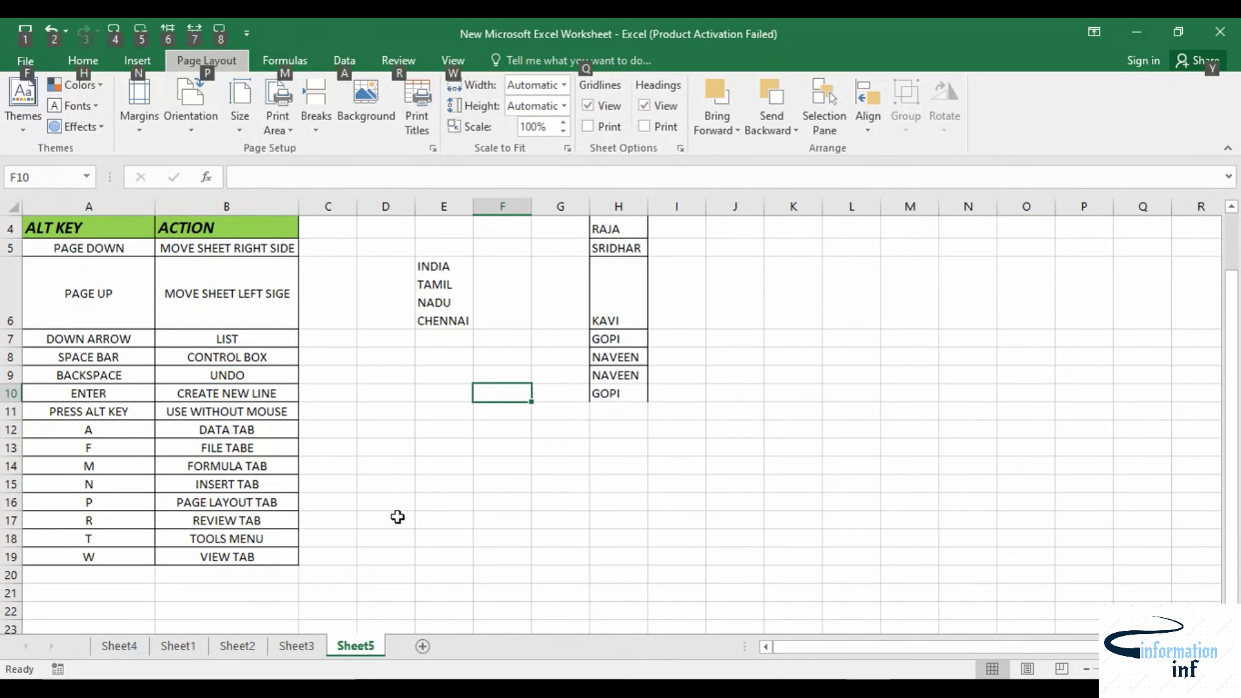
key(m)
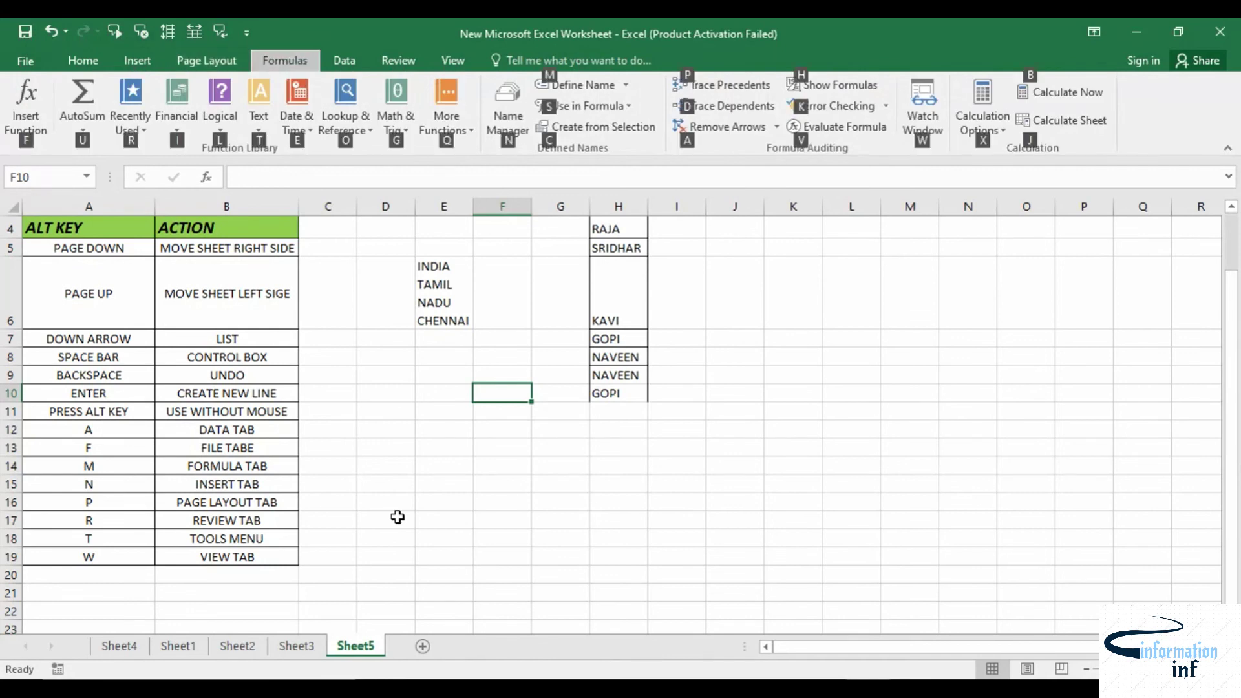
key(Escape)
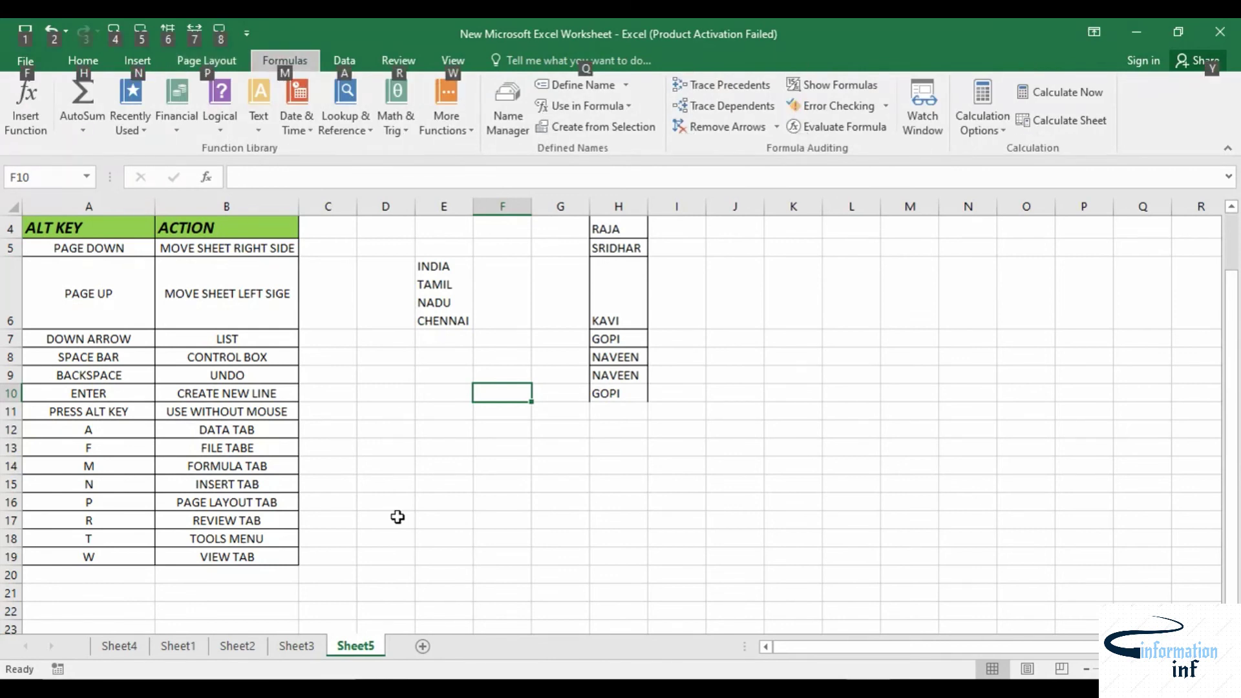
key(w)
key(alt)
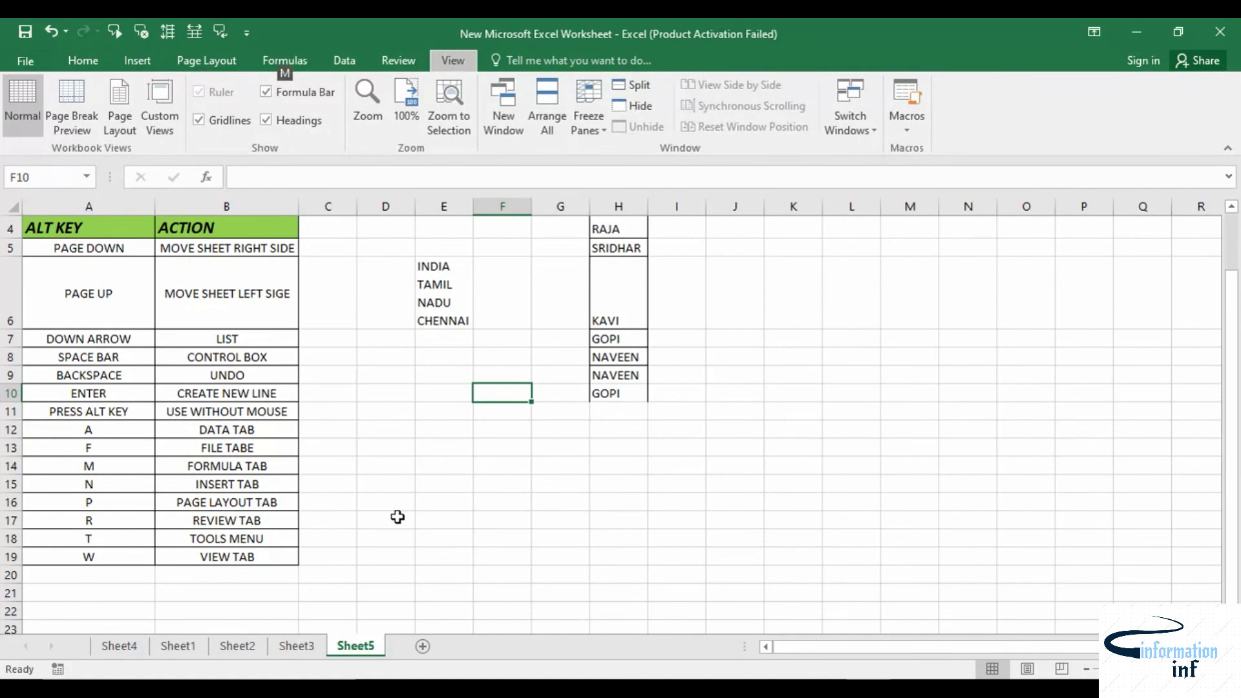
key(alt)
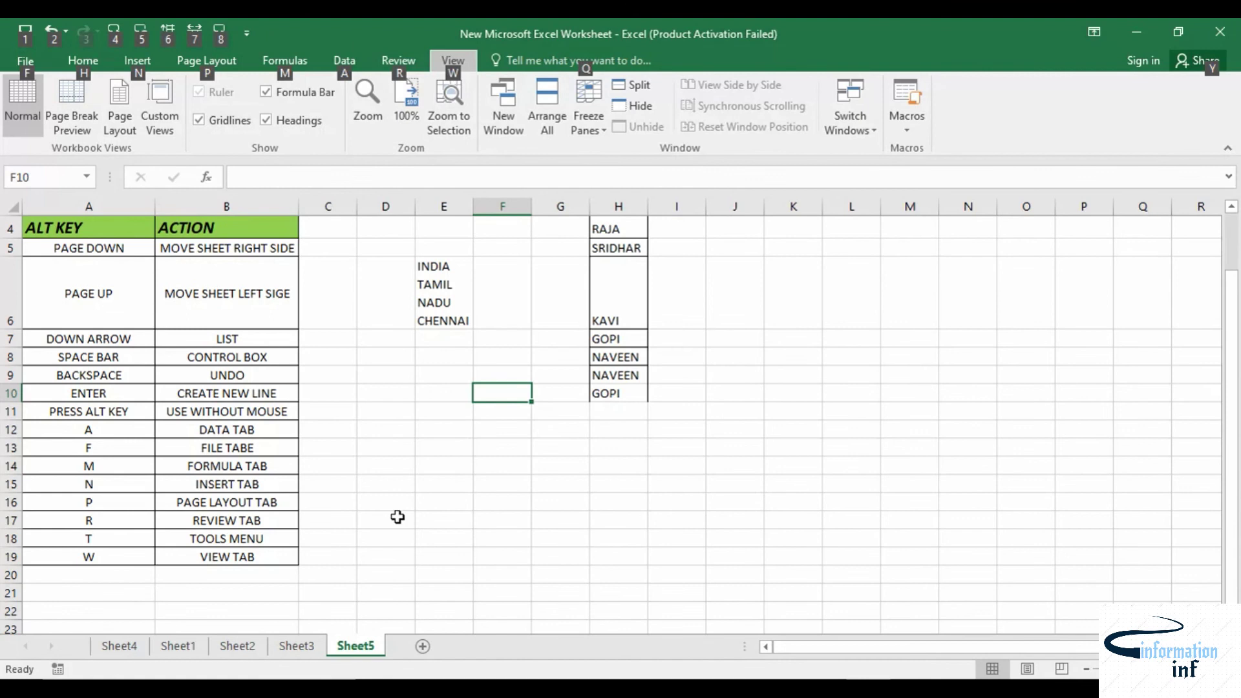
key(h)
key(Escape)
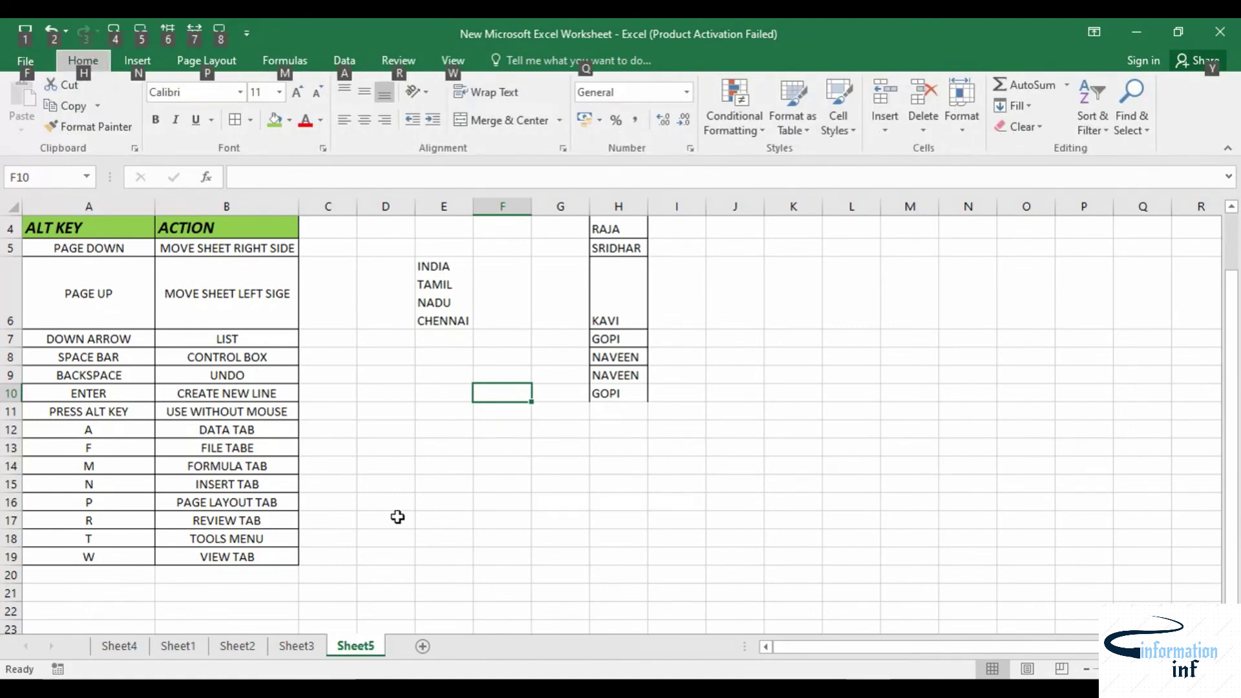
key(f)
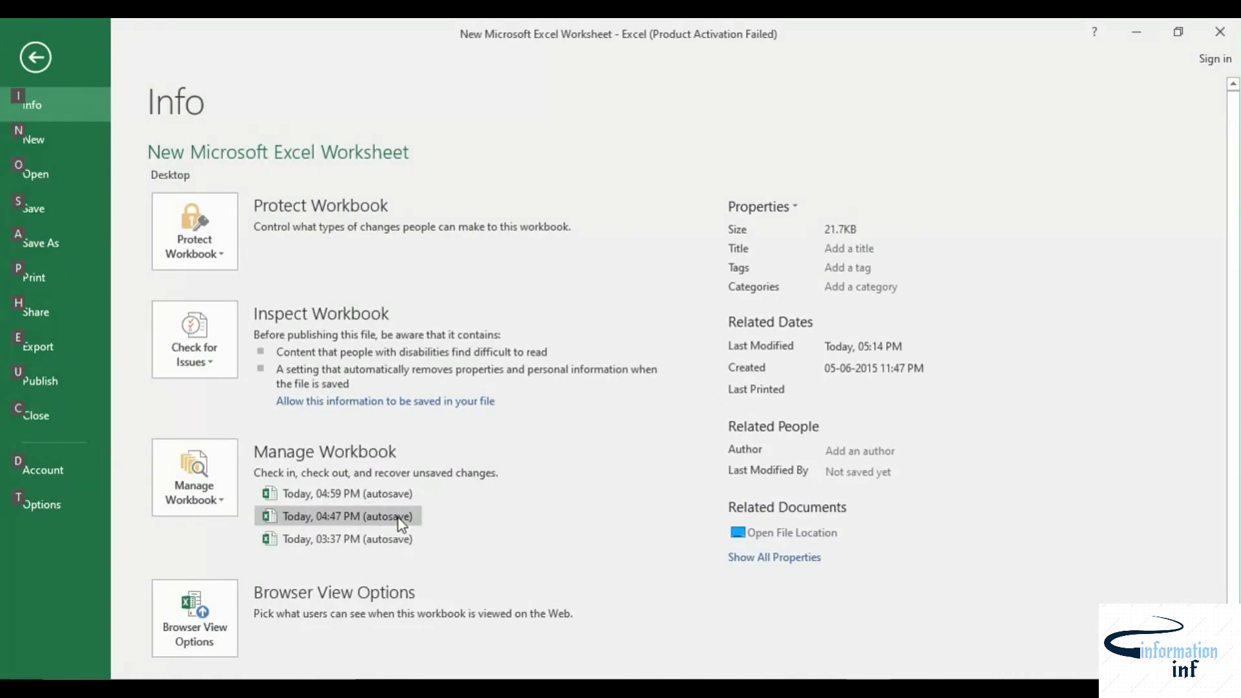
key(Escape)
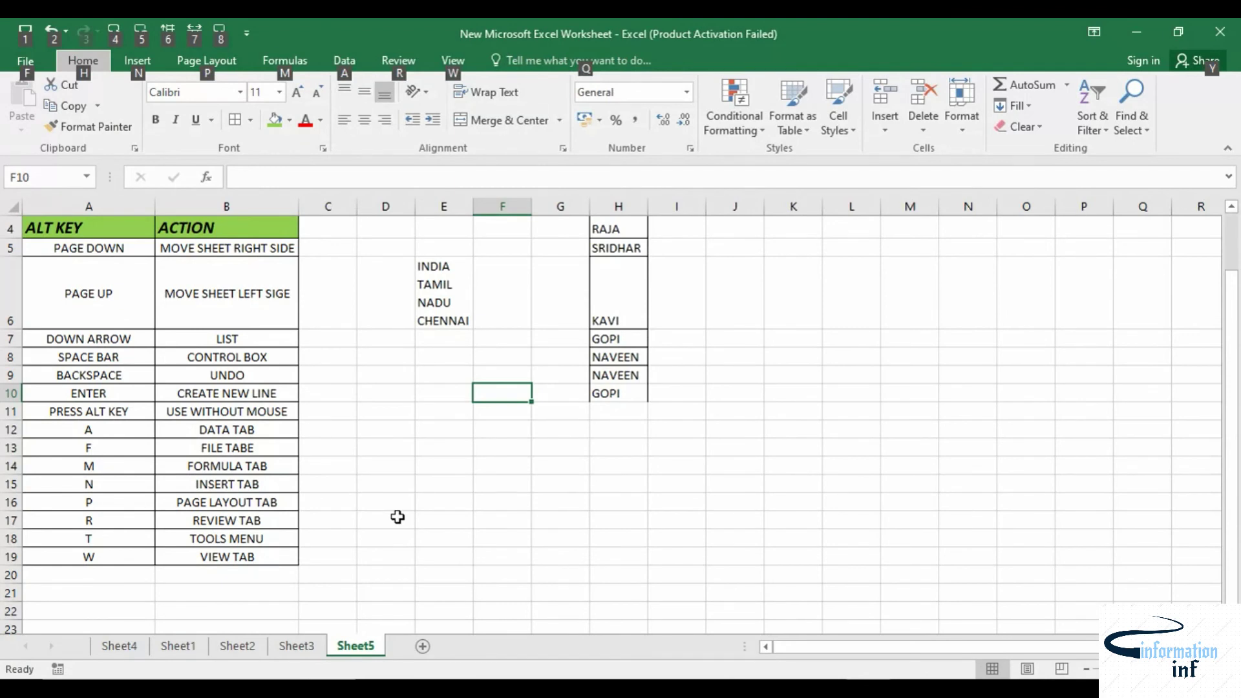
click(840, 679)
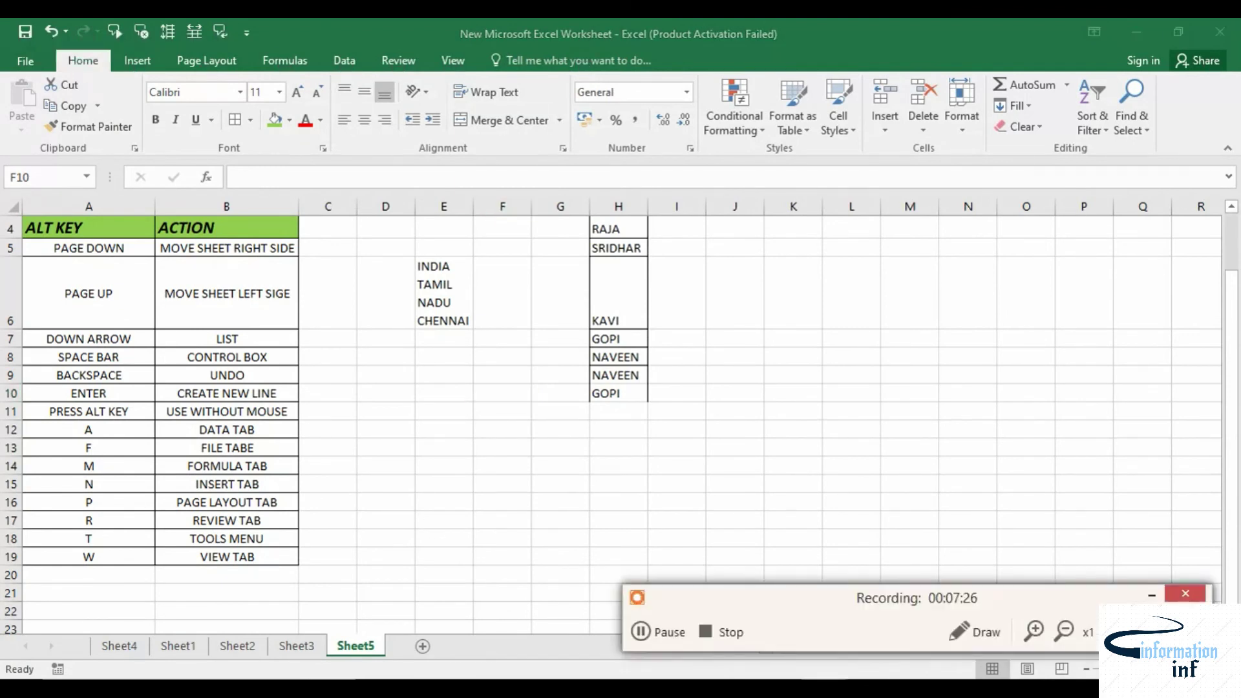